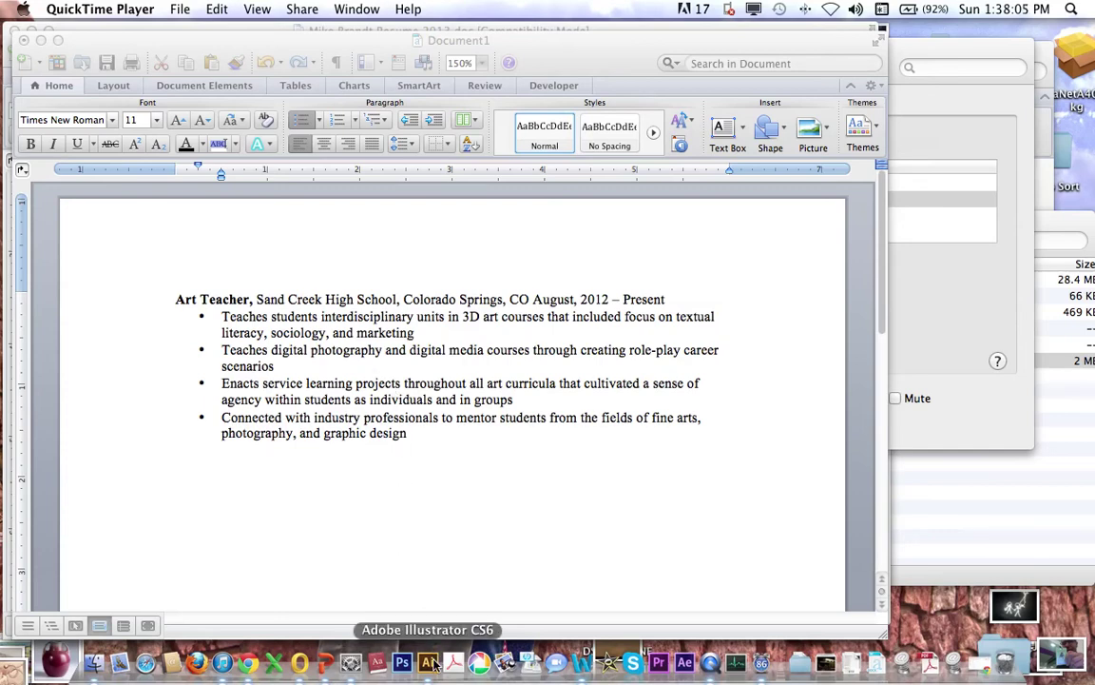
Set up a new Letter-size portrait document at 612 × 792 pt in Illustrator.
{"action": "left_click", "coordinate": [430, 662]}
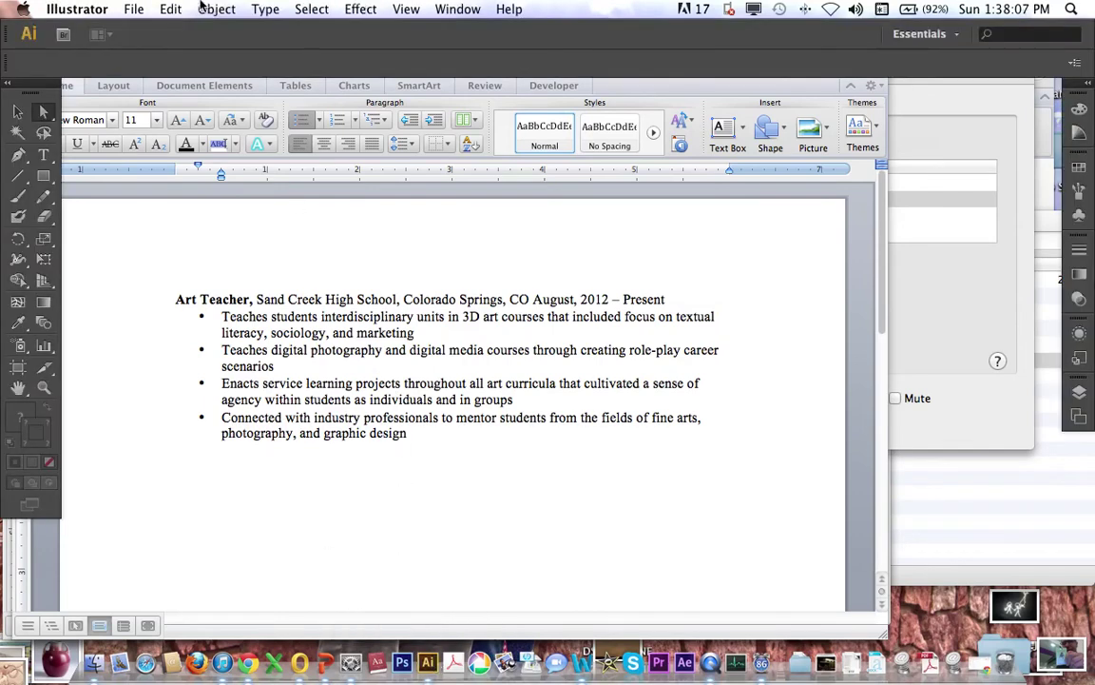
{"action": "key", "text": "super+h"}
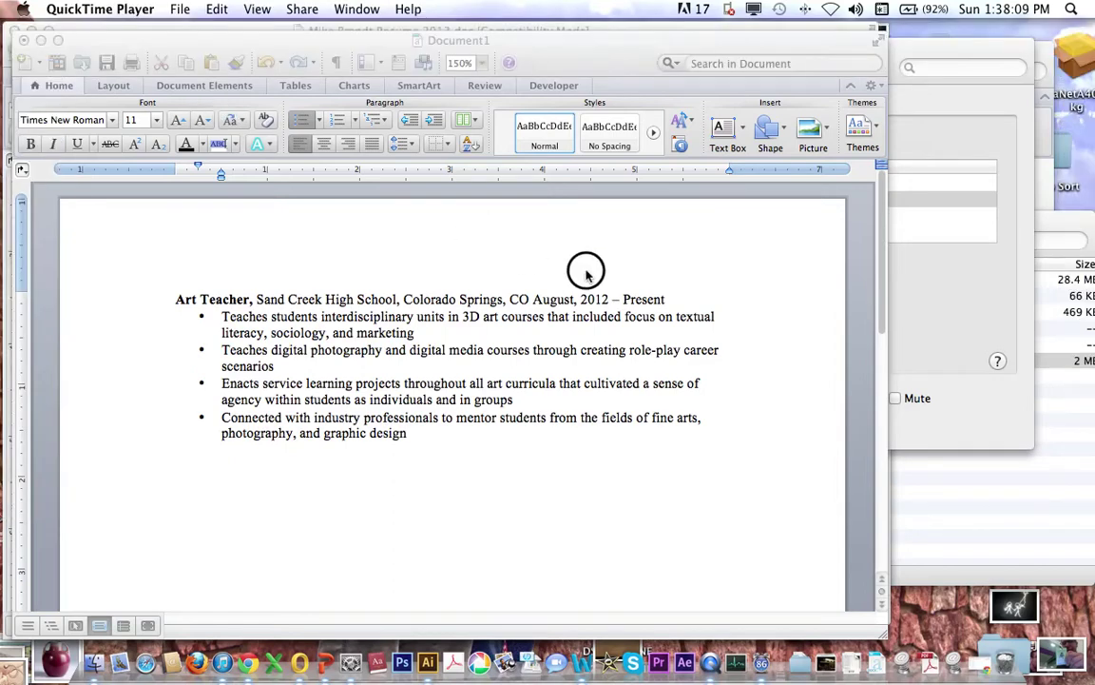
{"action": "left_click", "coordinate": [427, 662]}
{"action": "left_click", "coordinate": [130, 9]}
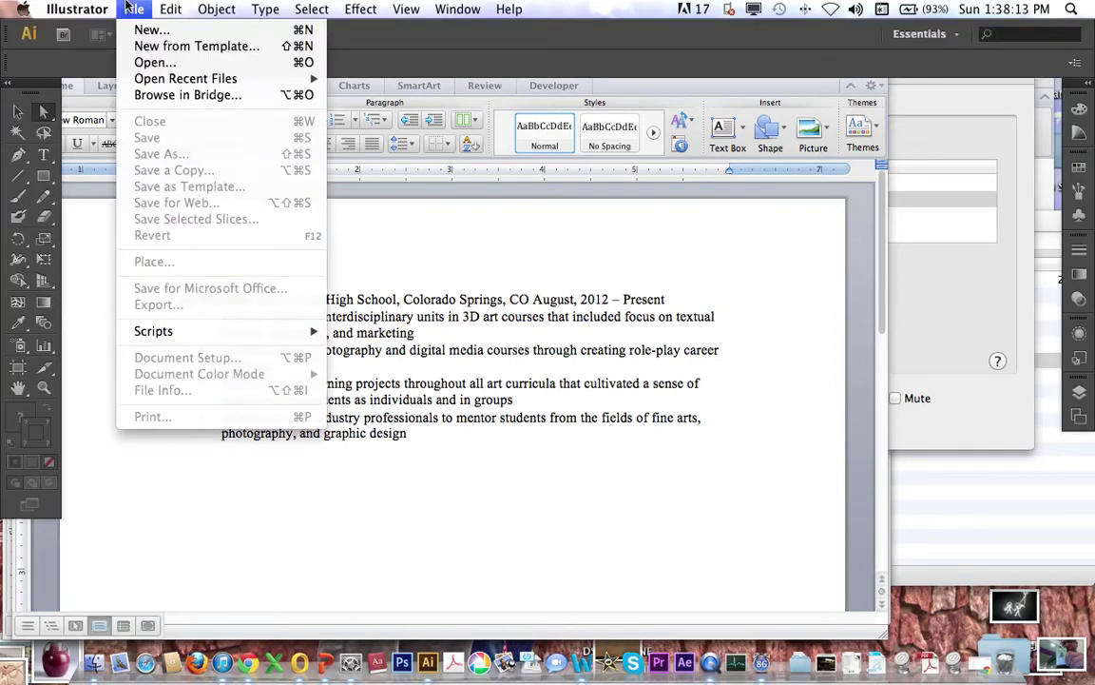
{"action": "left_click", "coordinate": [142, 31]}
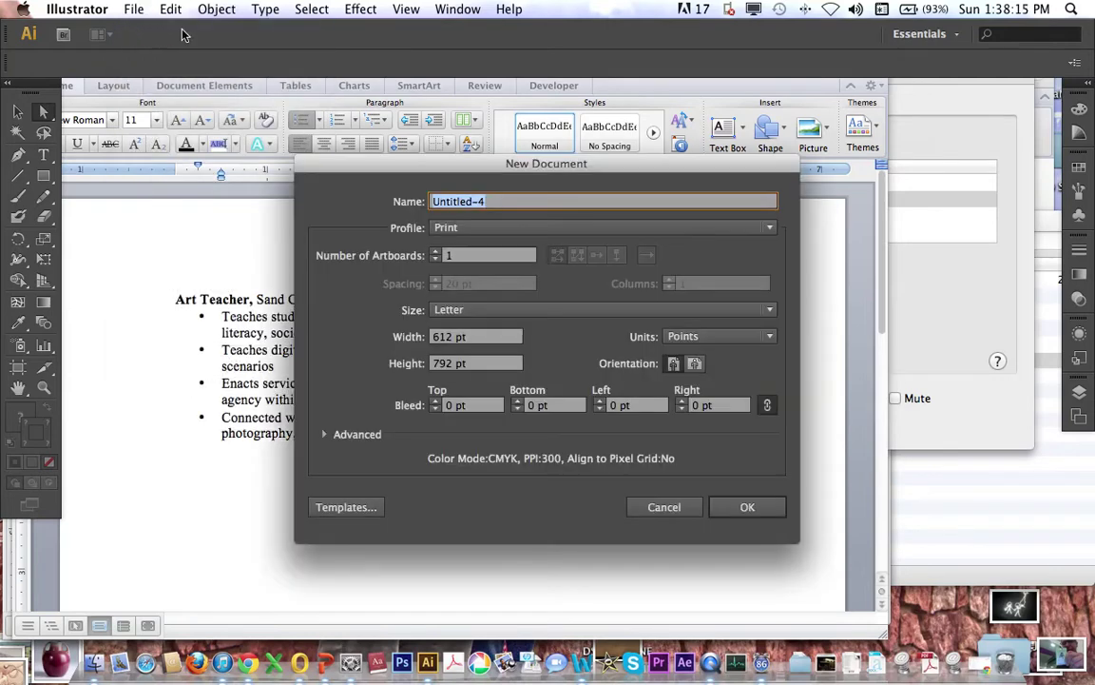
{"action": "left_click", "coordinate": [489, 313]}
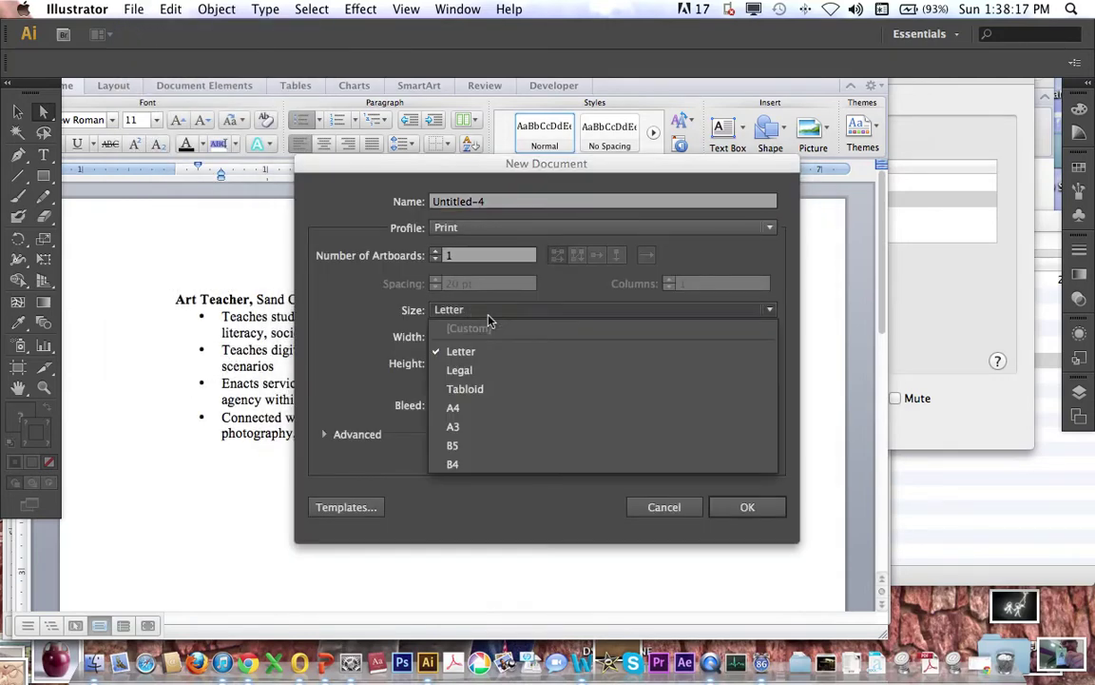
{"action": "left_click", "coordinate": [488, 322]}
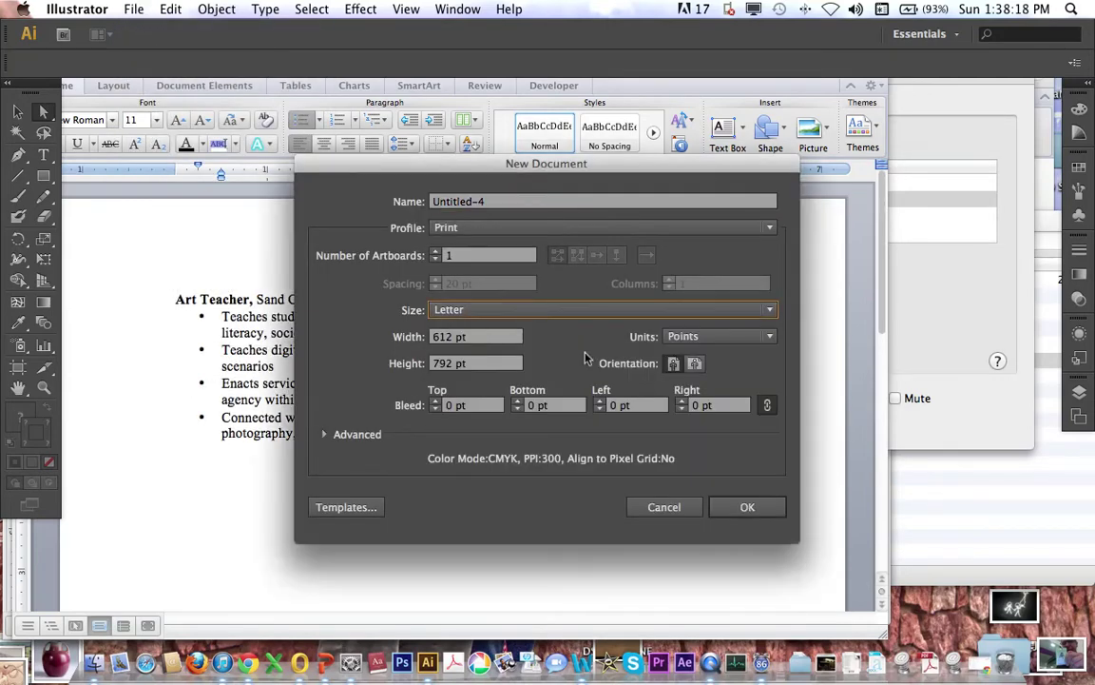
{"action": "left_click", "coordinate": [695, 365]}
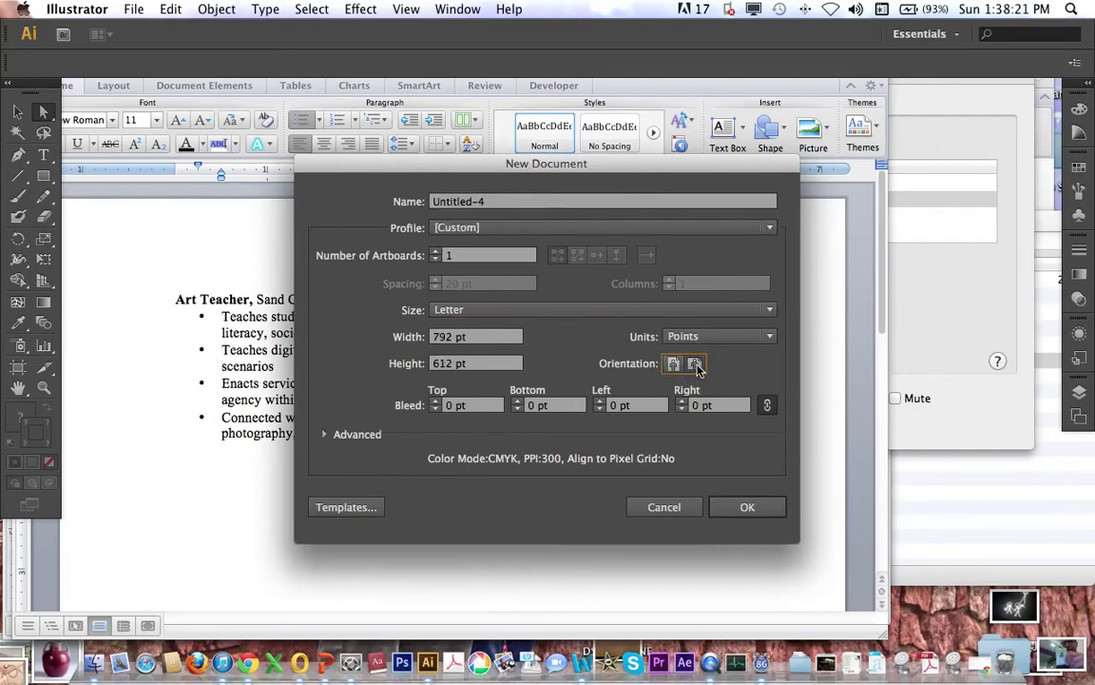
{"action": "left_click", "coordinate": [673, 363]}
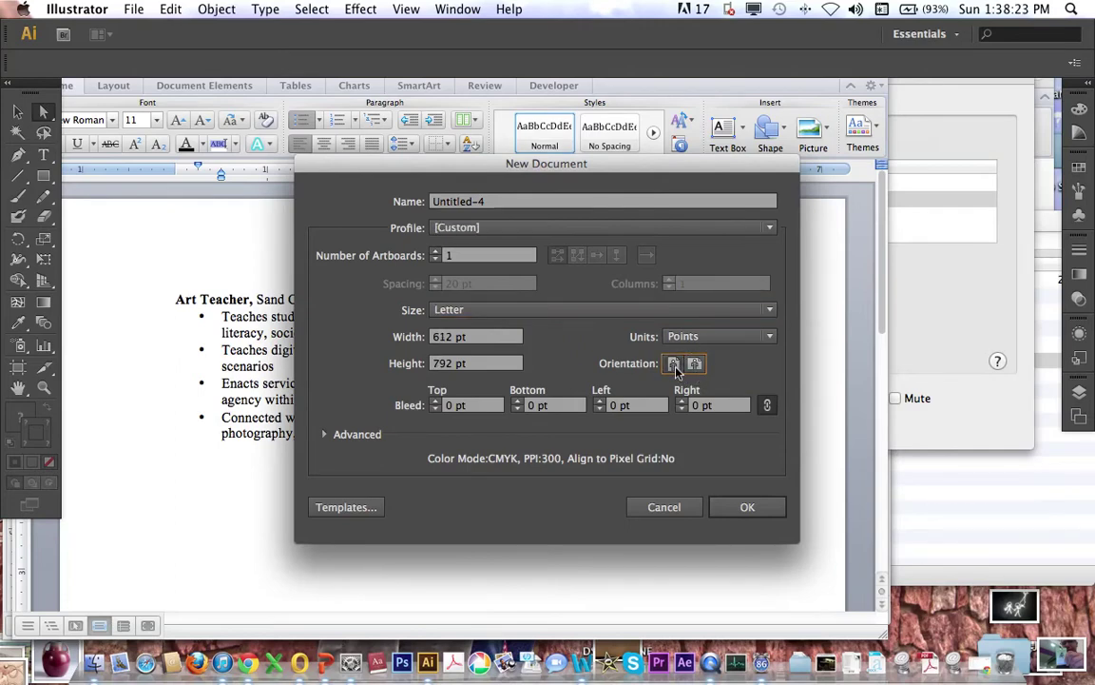
Create the document, then set the Pen tool to a 0 pt stroke and no fill.
{"action": "left_click", "coordinate": [734, 513]}
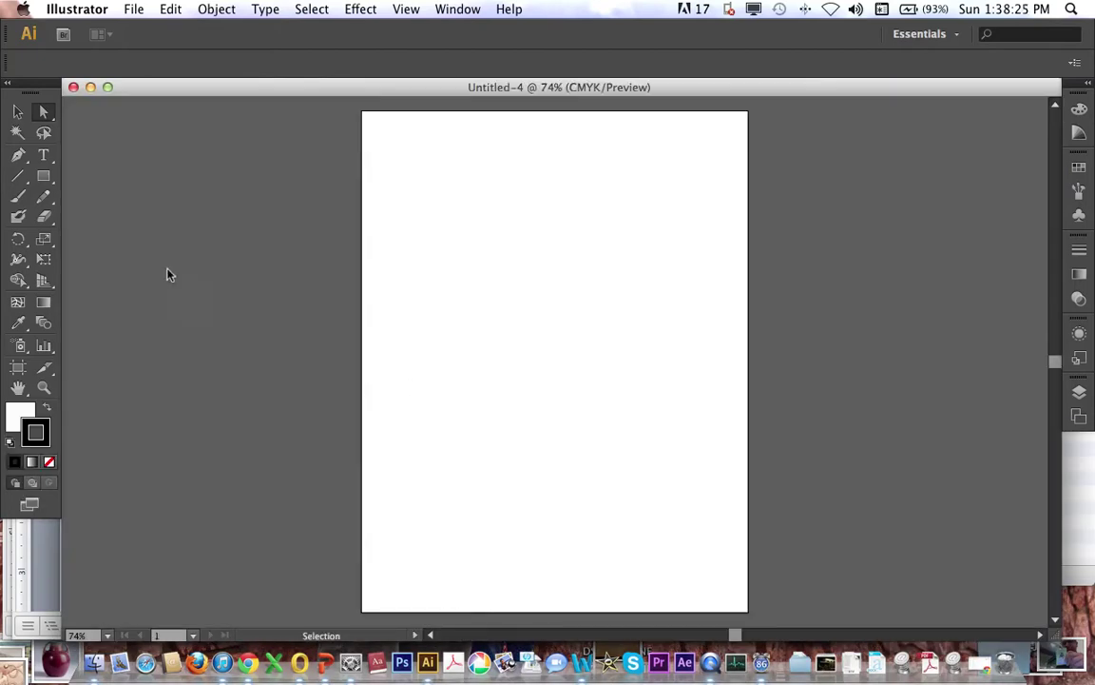
{"action": "left_click", "coordinate": [20, 152]}
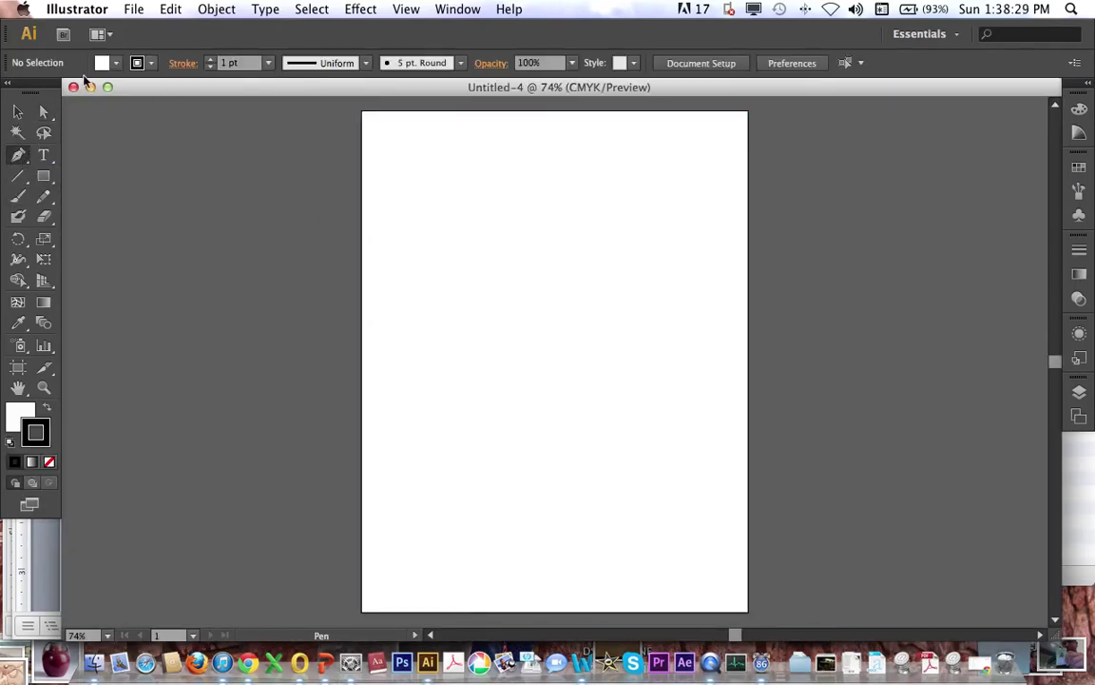
{"action": "left_click", "coordinate": [211, 67]}
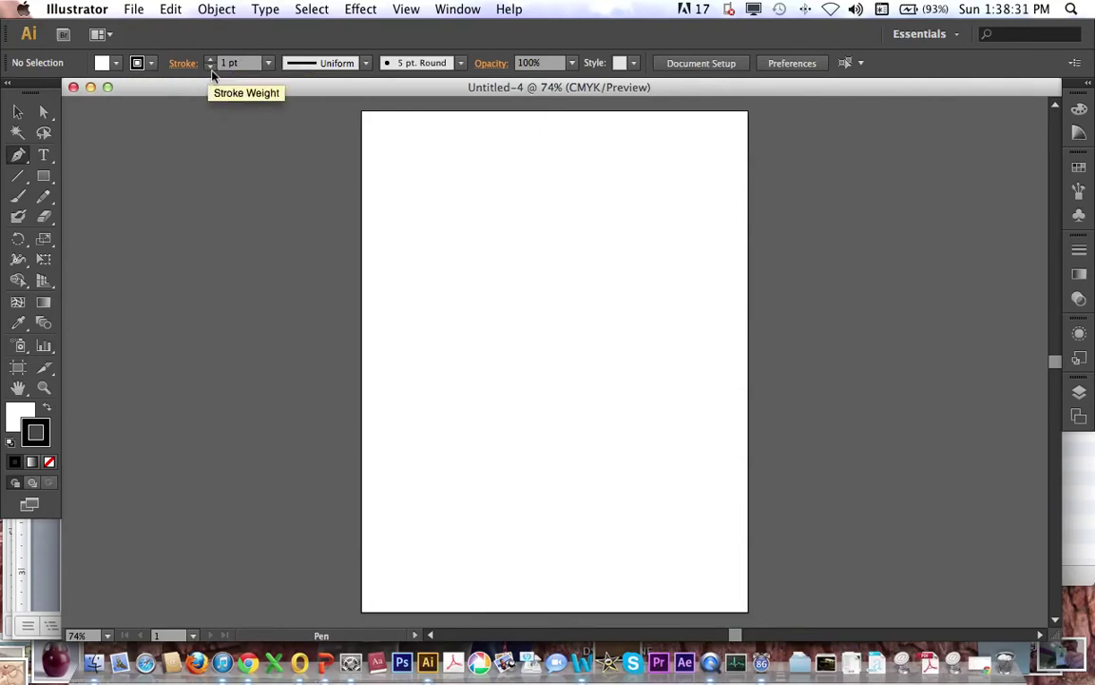
{"action": "left_click", "coordinate": [116, 63]}
{"action": "left_click", "coordinate": [12, 93]}
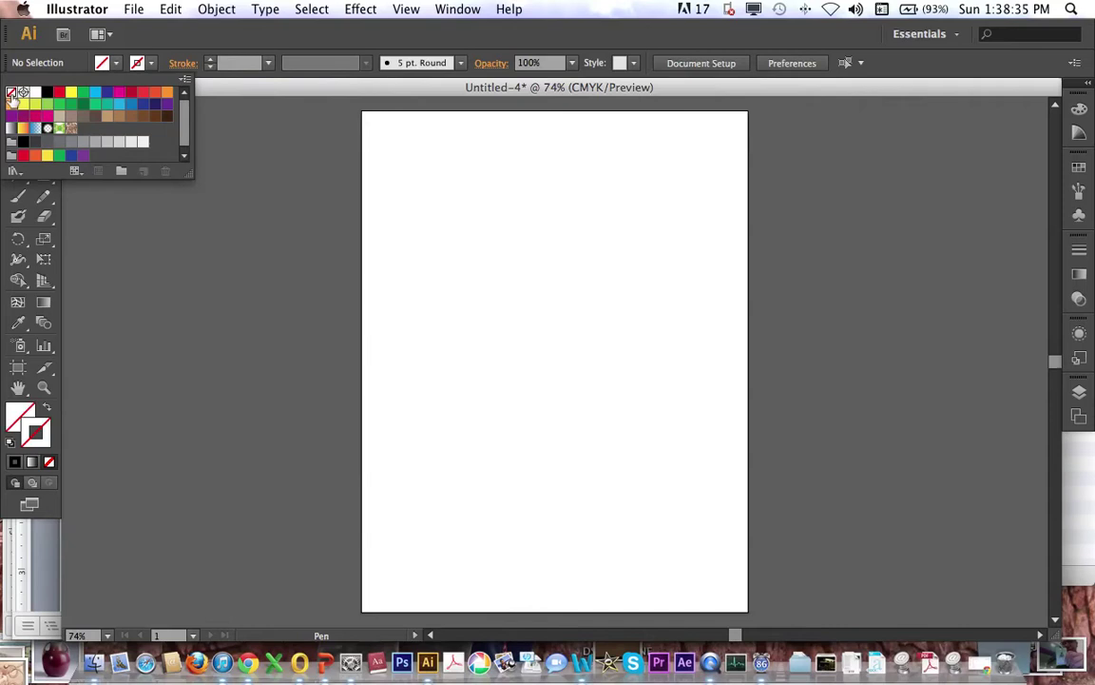
{"action": "left_click", "coordinate": [385, 249]}
Draw a three-anchor wavy curve across the artboard, delete it, restore it with undo, and deselect.
{"action": "left_click", "coordinate": [371, 240]}
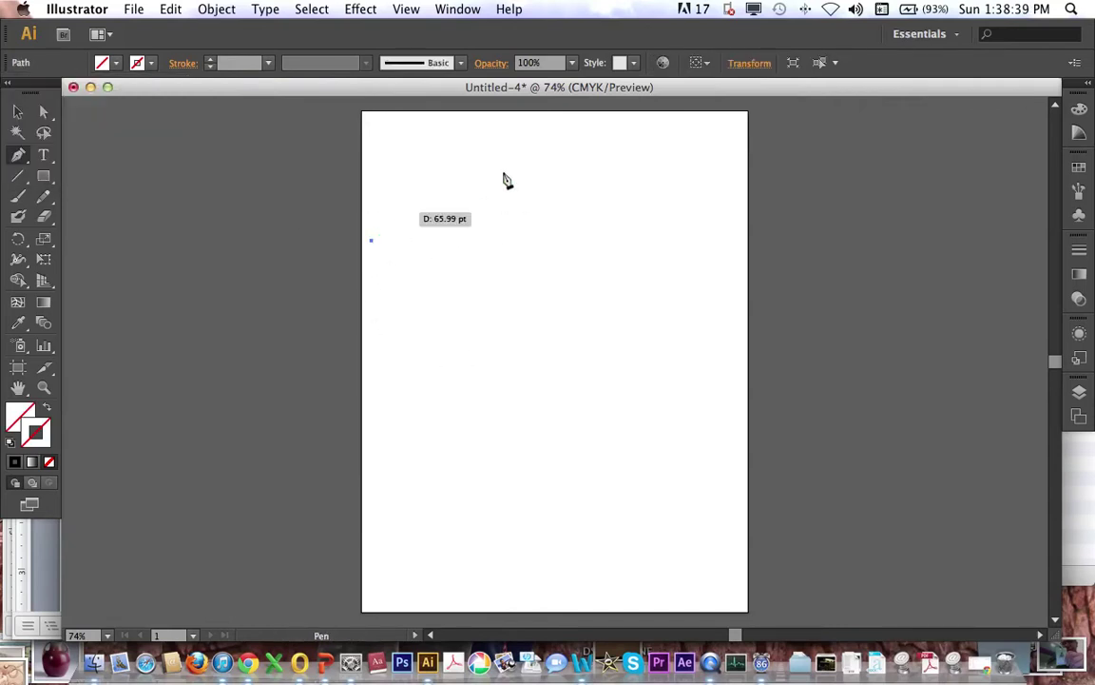
{"action": "left_click_drag", "start_coordinate": [561, 271], "coordinate": [573, 433]}
{"action": "left_click_drag", "start_coordinate": [734, 206], "coordinate": [737, 149]}
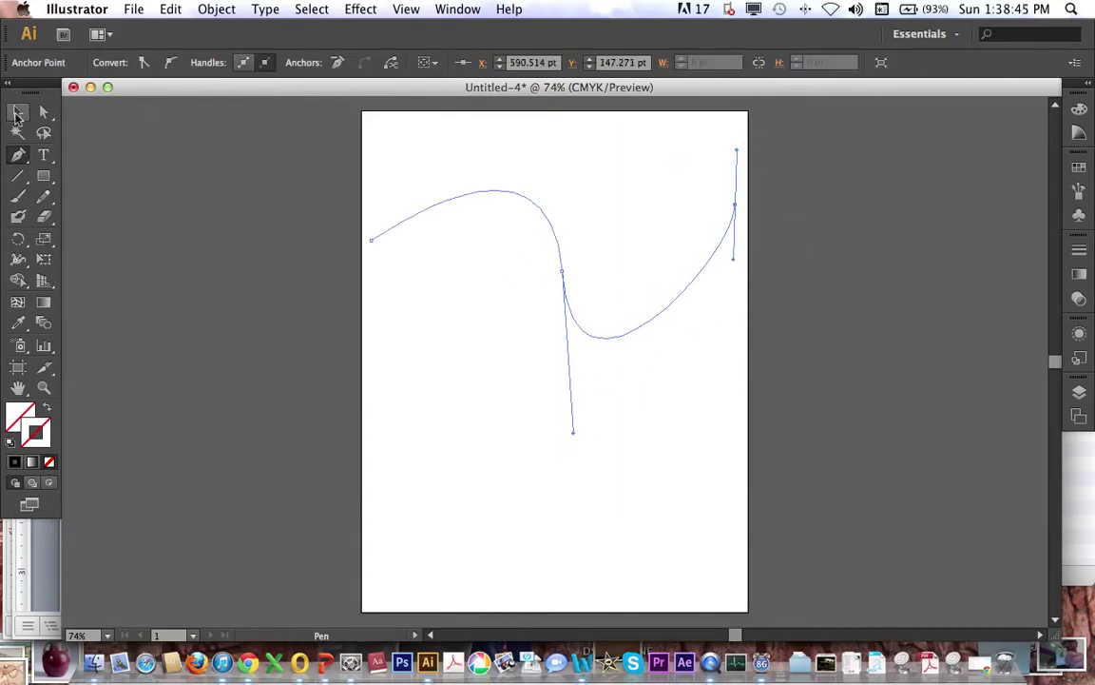
{"action": "left_click", "coordinate": [18, 112]}
{"action": "key", "text": "Delete"}
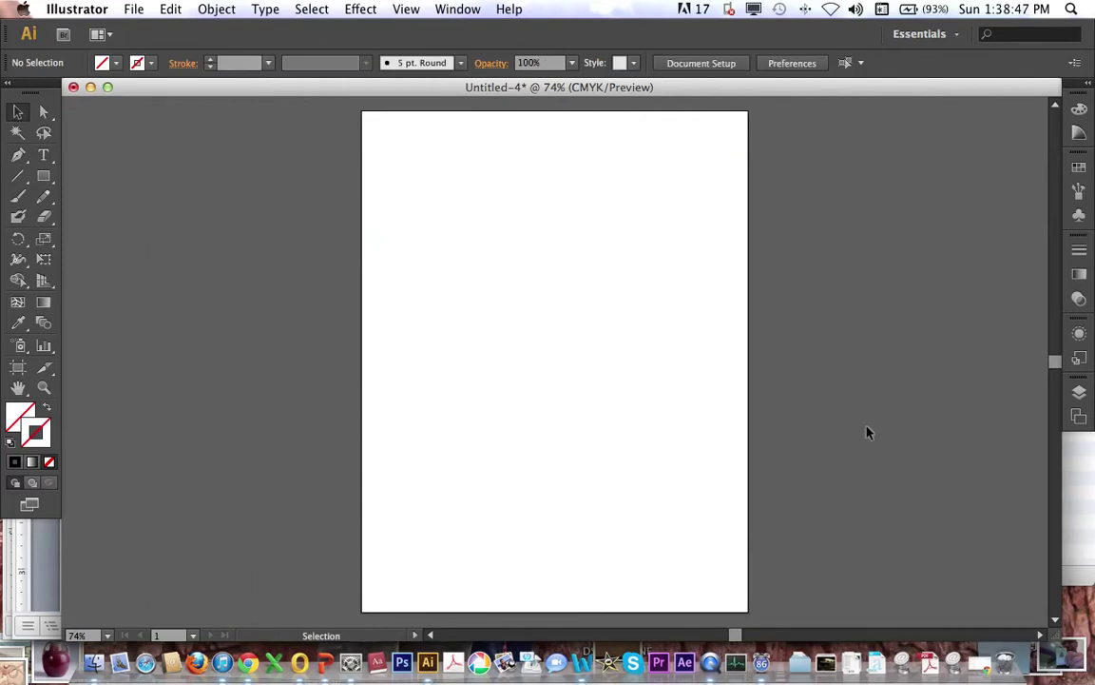
{"action": "key", "text": "super+z"}
{"action": "left_click_drag", "start_coordinate": [779, 380], "coordinate": [264, 196]}
{"action": "left_click", "coordinate": [265, 195]}
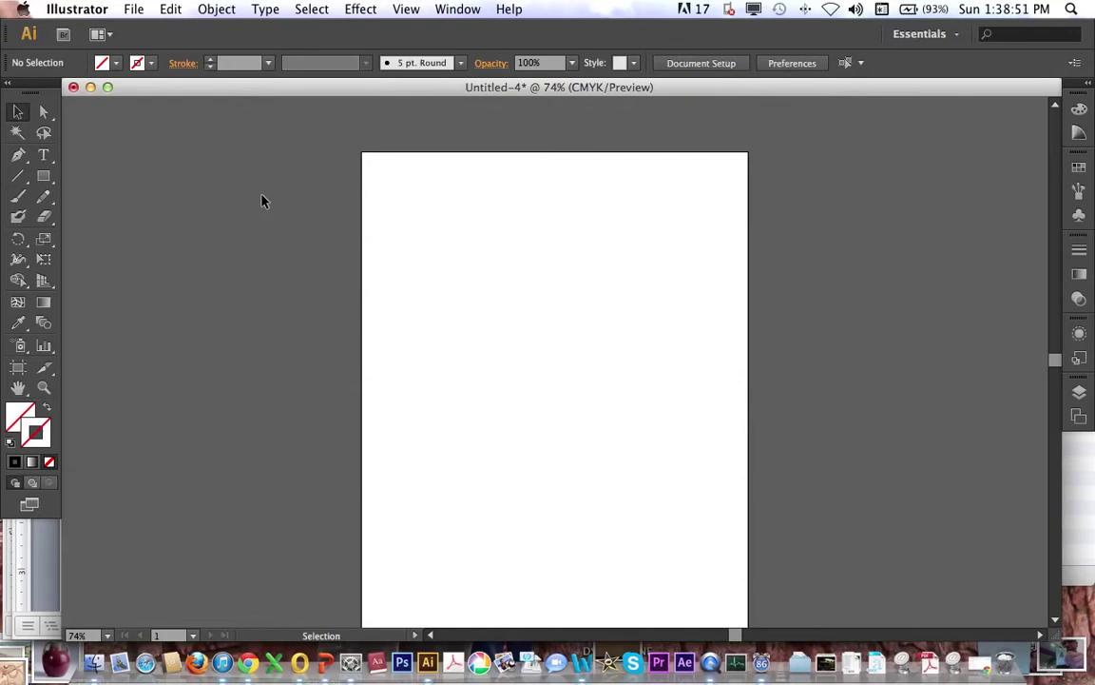
Select the last Art Teacher bullet in the Word resume, pick Illustrator's Type tool, then return to Word.
{"action": "left_click", "coordinate": [594, 669]}
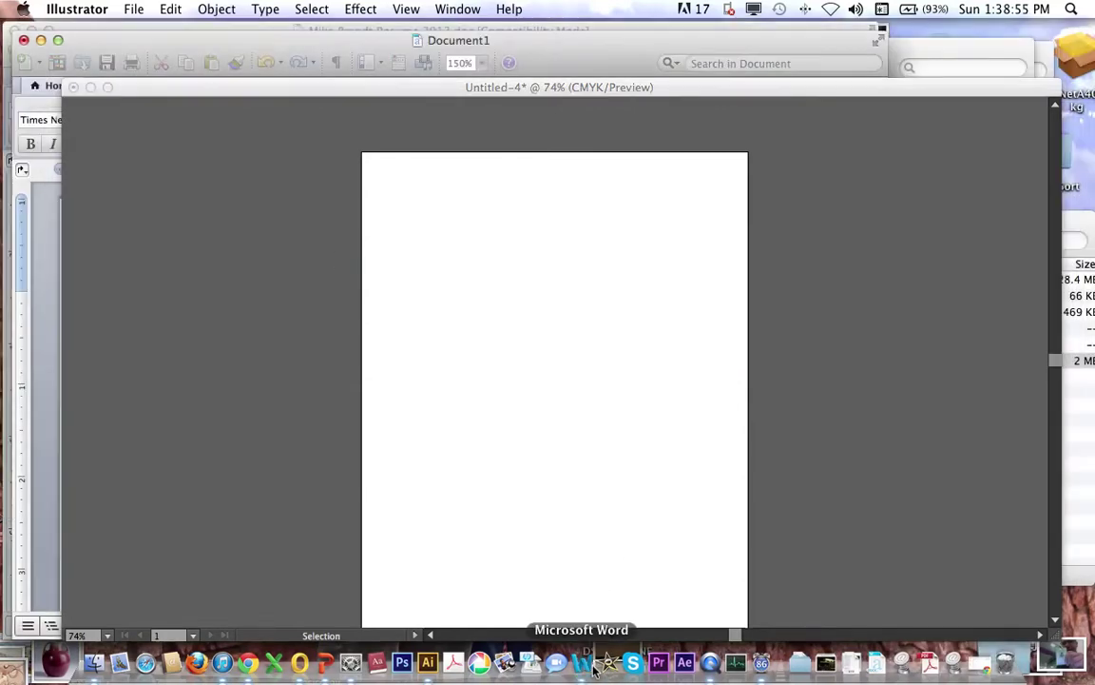
{"action": "key", "text": "Down"}
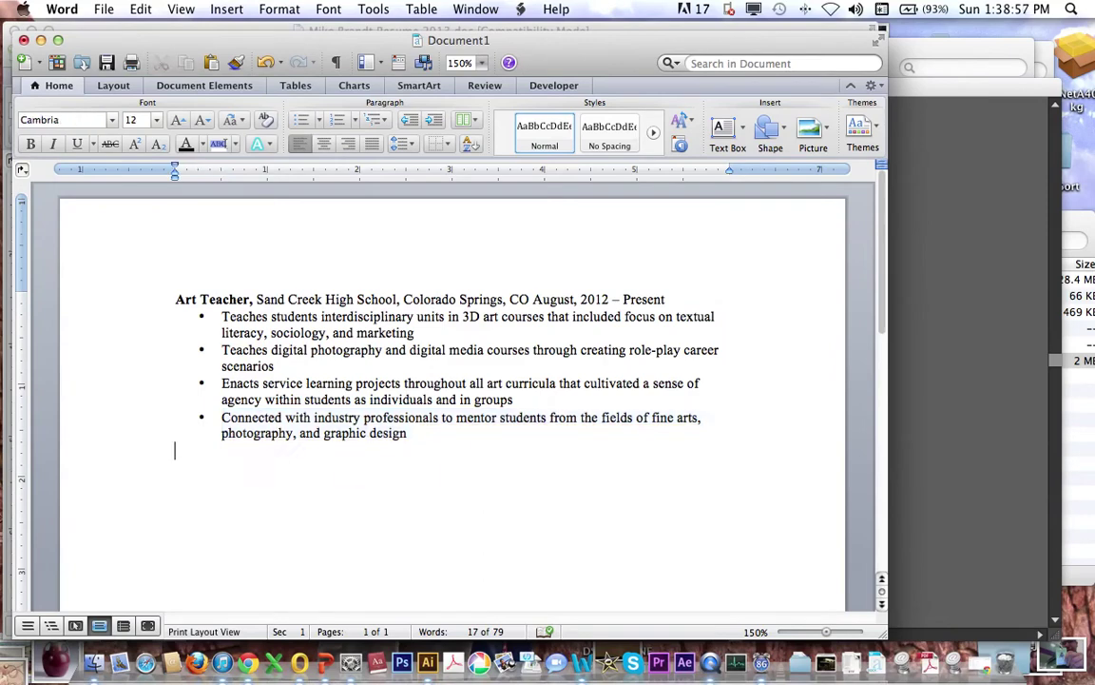
{"action": "left_click_drag", "start_coordinate": [411, 432], "coordinate": [179, 420]}
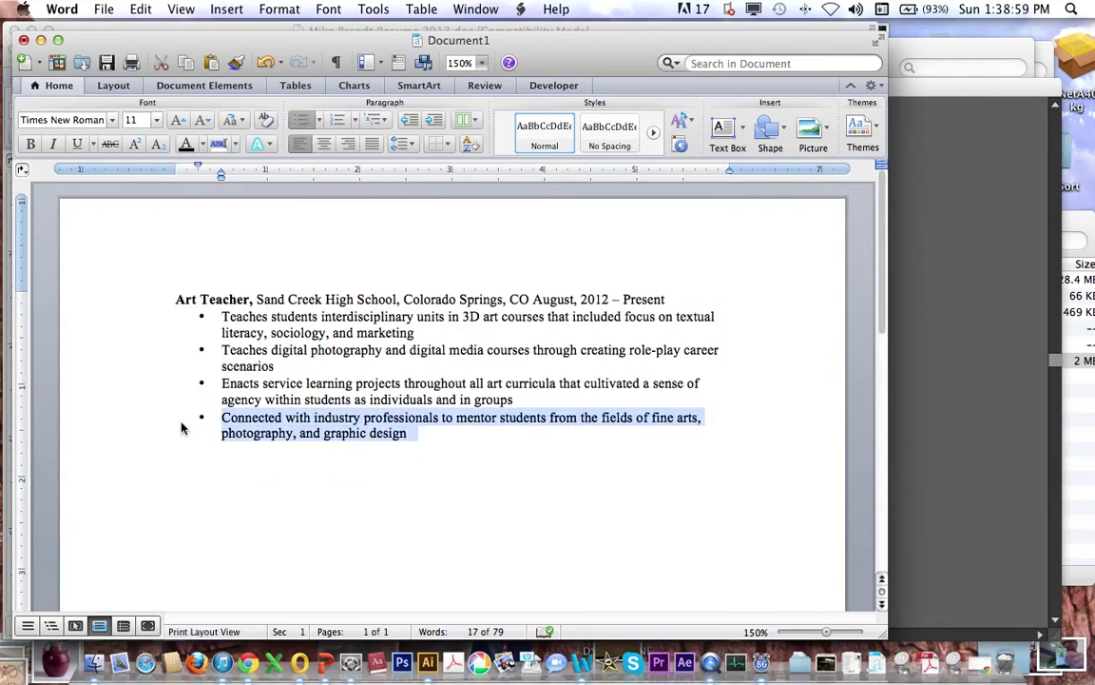
{"action": "left_click", "coordinate": [920, 434]}
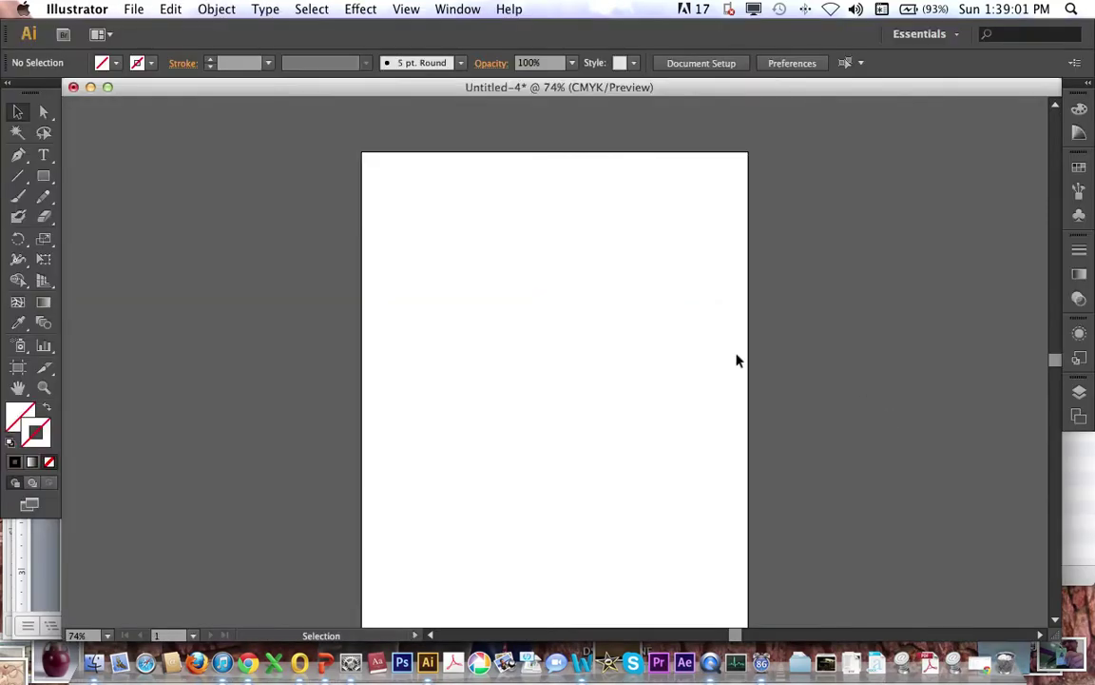
{"action": "left_click", "coordinate": [43, 154]}
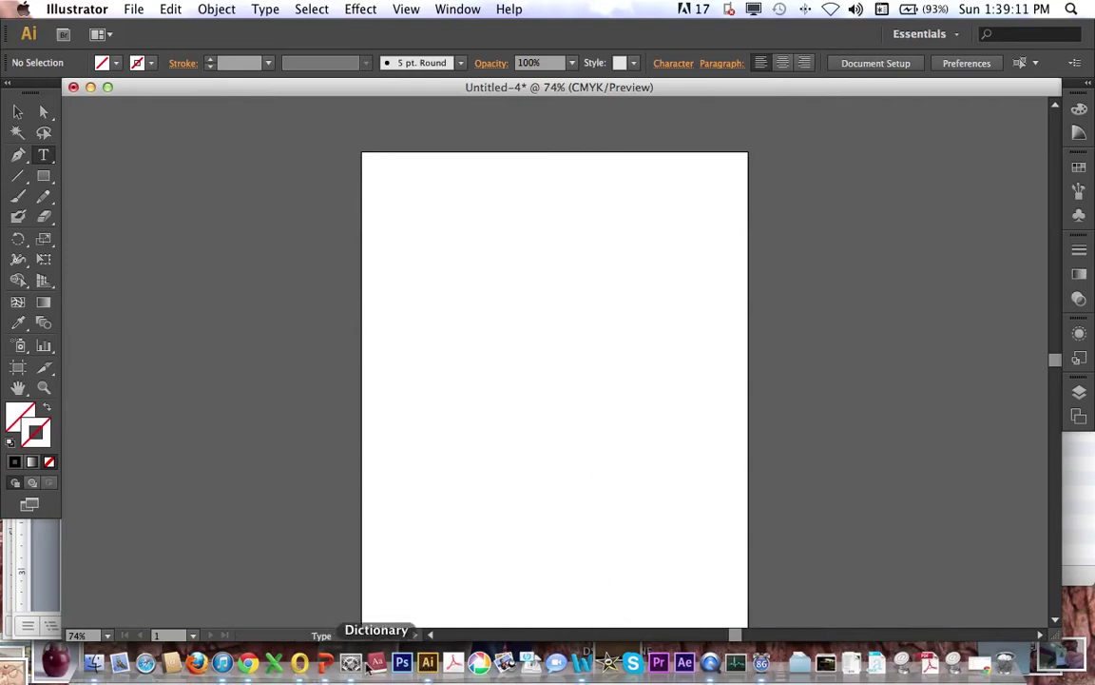
{"action": "left_click", "coordinate": [582, 663]}
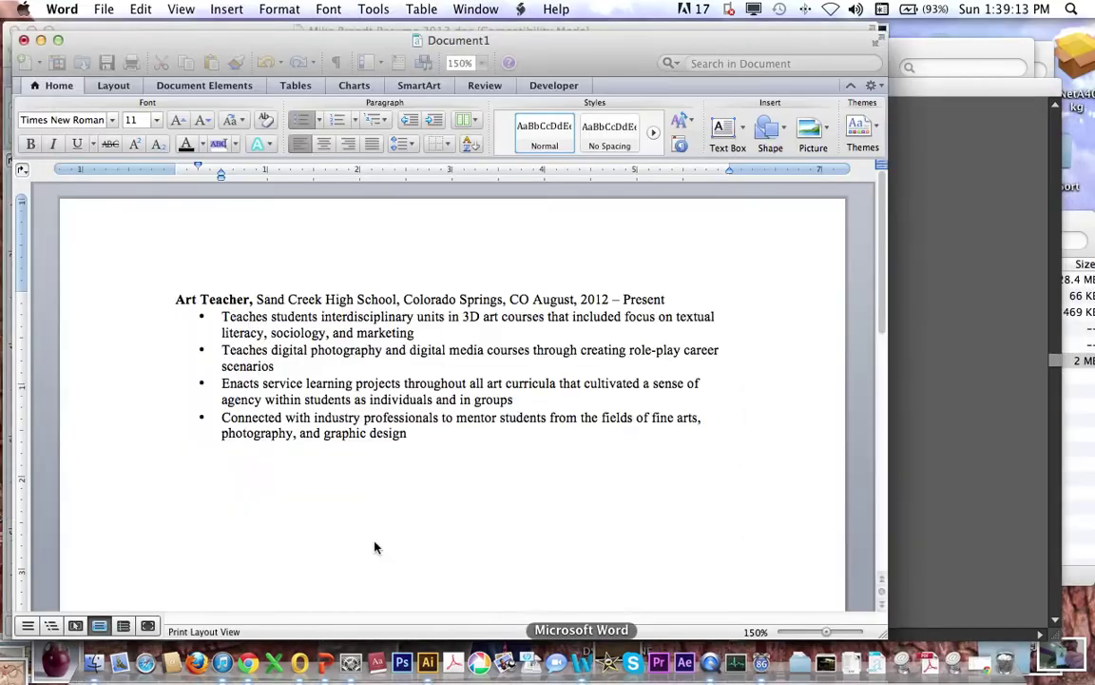
Select the last bullet in Word, then apply Type on a Path to the S-curve's start in Illustrator.
{"action": "left_click_drag", "start_coordinate": [222, 417], "coordinate": [408, 432]}
{"action": "left_click", "coordinate": [1002, 415]}
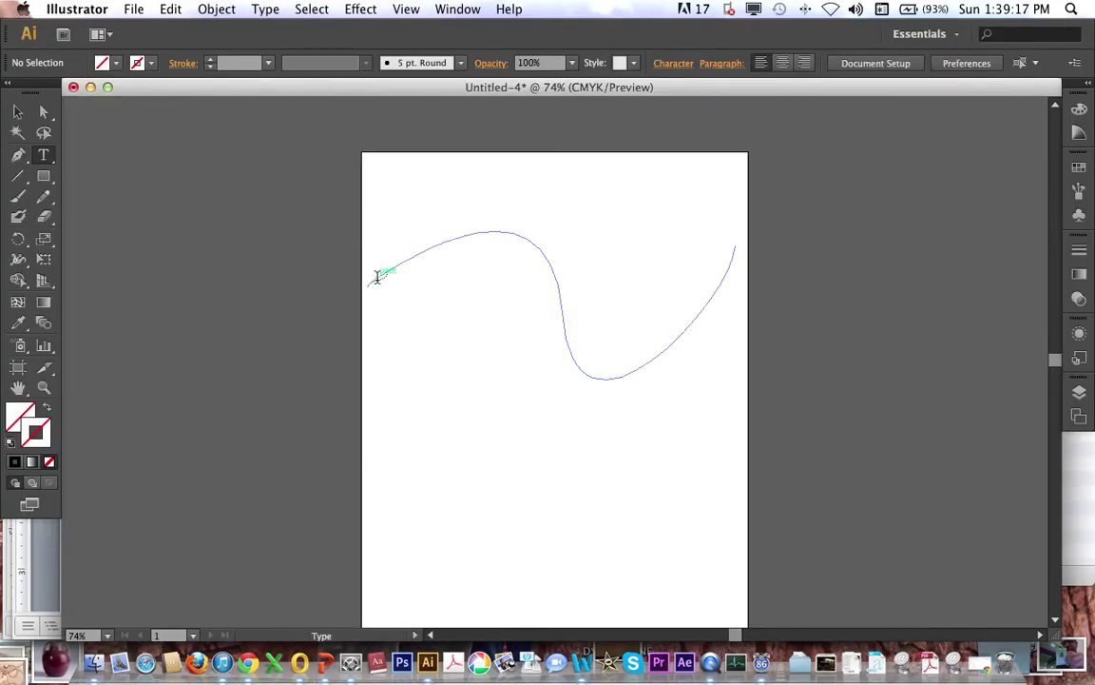
{"action": "left_click", "coordinate": [45, 155]}
{"action": "left_click_drag", "start_coordinate": [45, 155], "coordinate": [134, 200]}
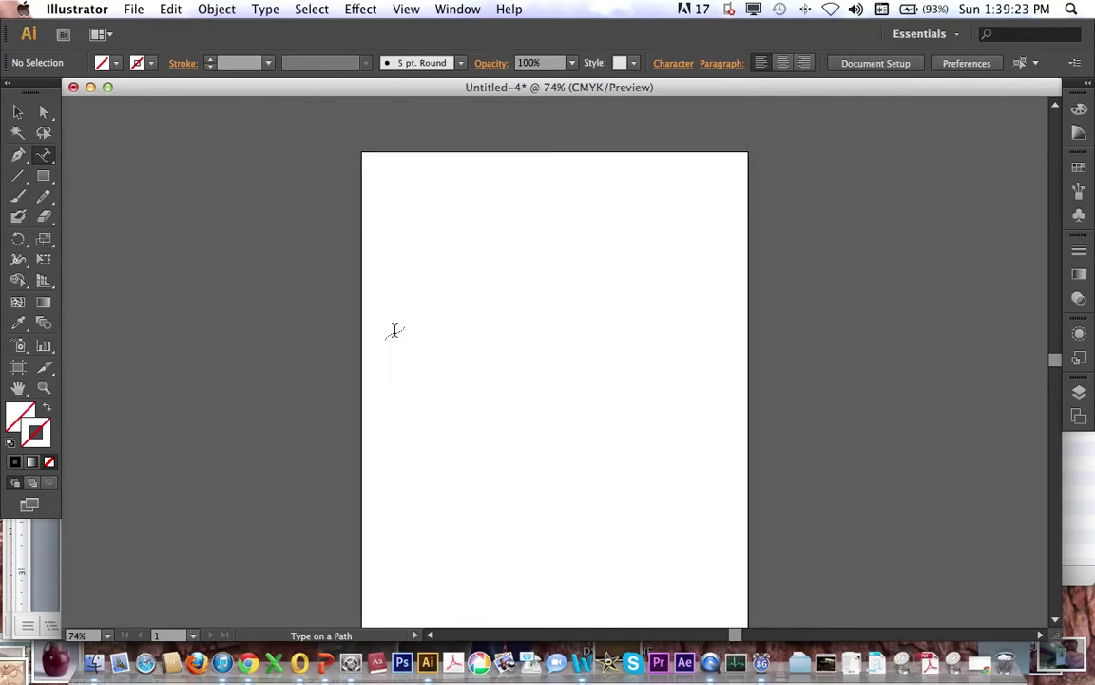
{"action": "left_click", "coordinate": [376, 275]}
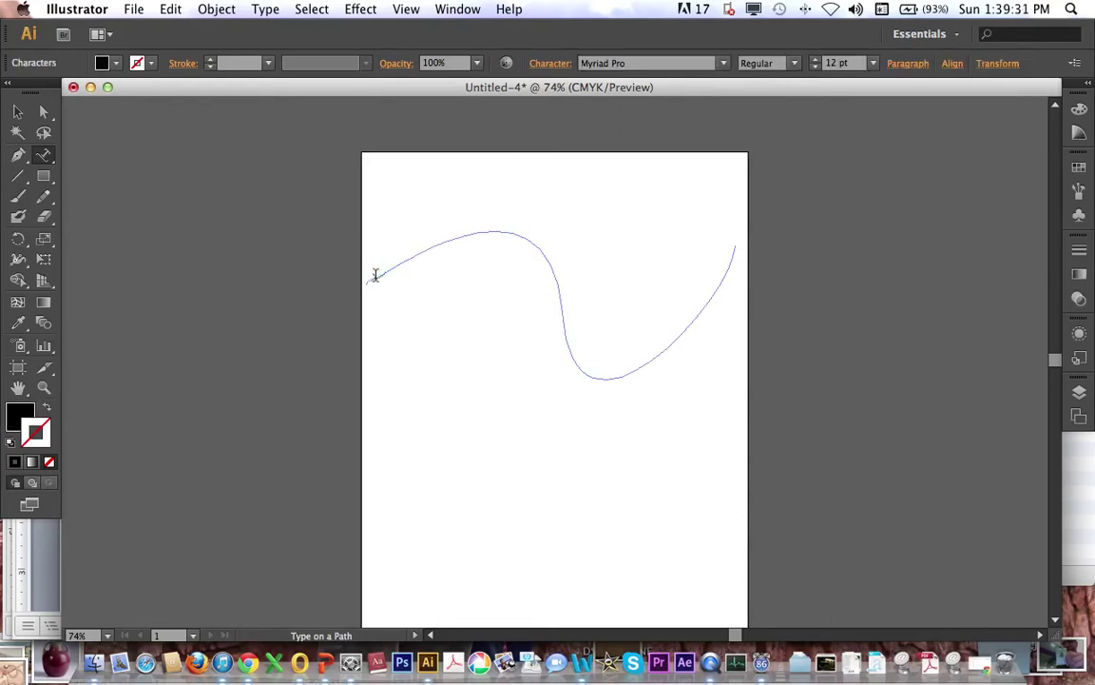
{"action": "key", "text": "Escape"}
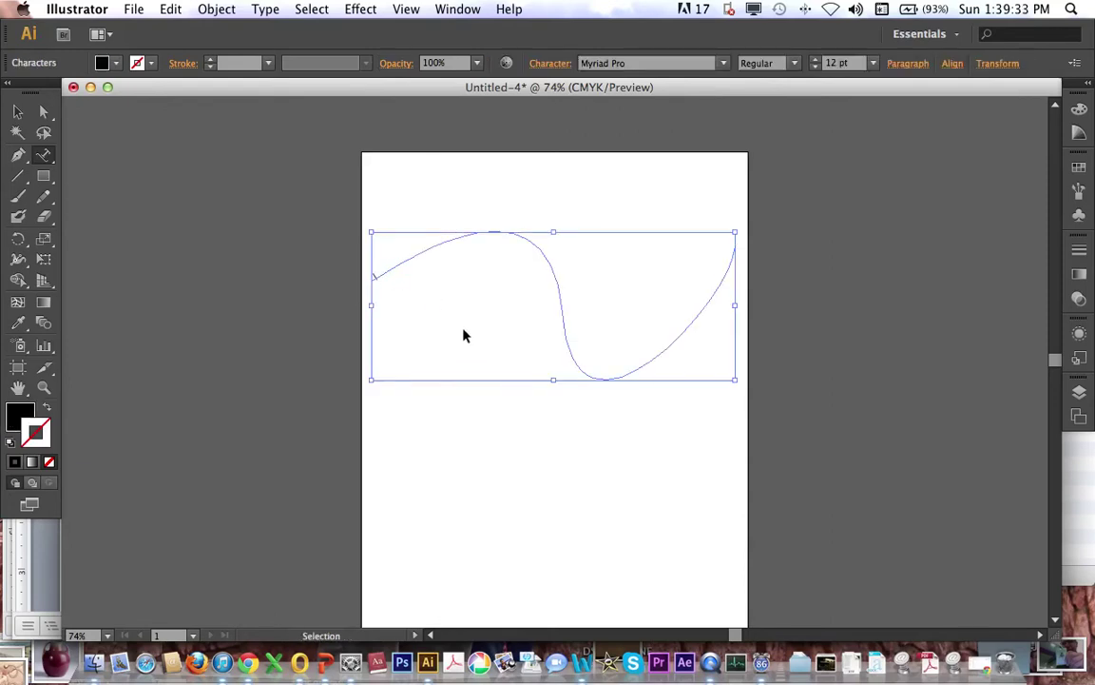
{"action": "left_click", "coordinate": [463, 334]}
Copy the mentoring sentence from the last résumé bullet and select Illustrator's wavy curve.
{"action": "left_click", "coordinate": [581, 662]}
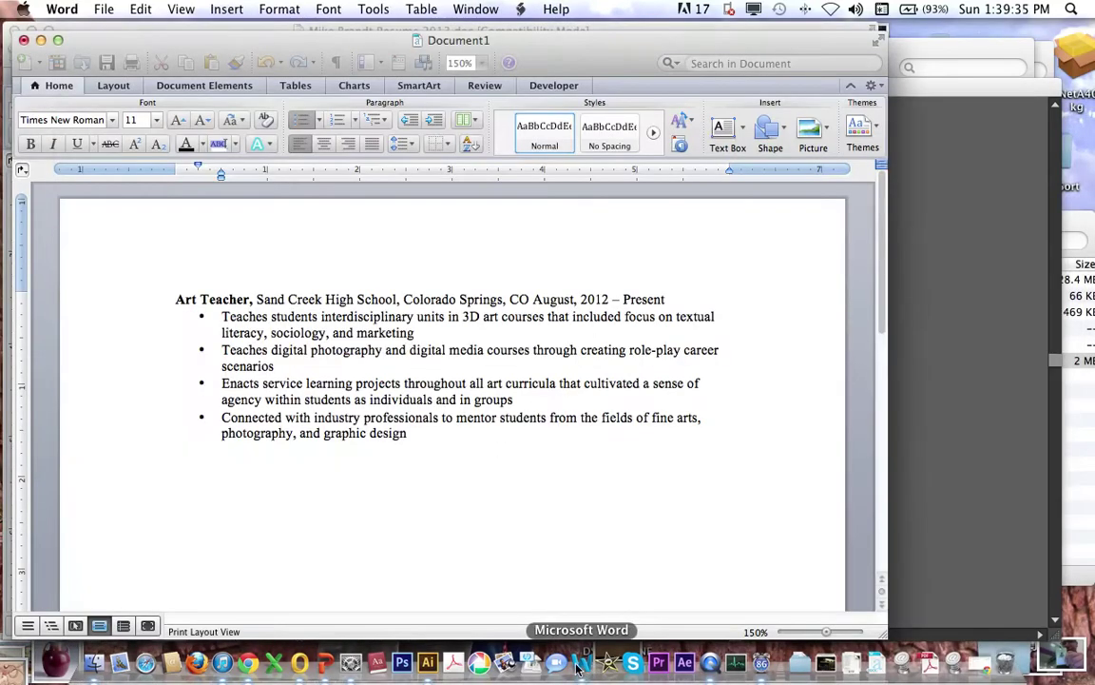
{"action": "left_click_drag", "start_coordinate": [416, 435], "coordinate": [174, 421]}
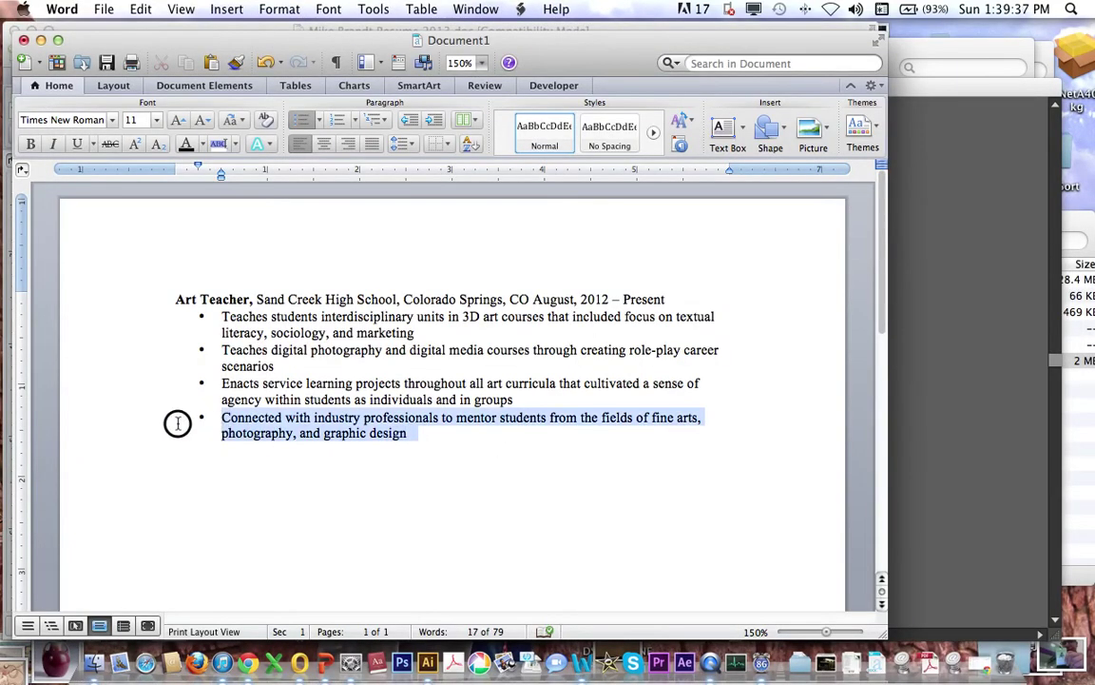
{"action": "key", "text": "super+c"}
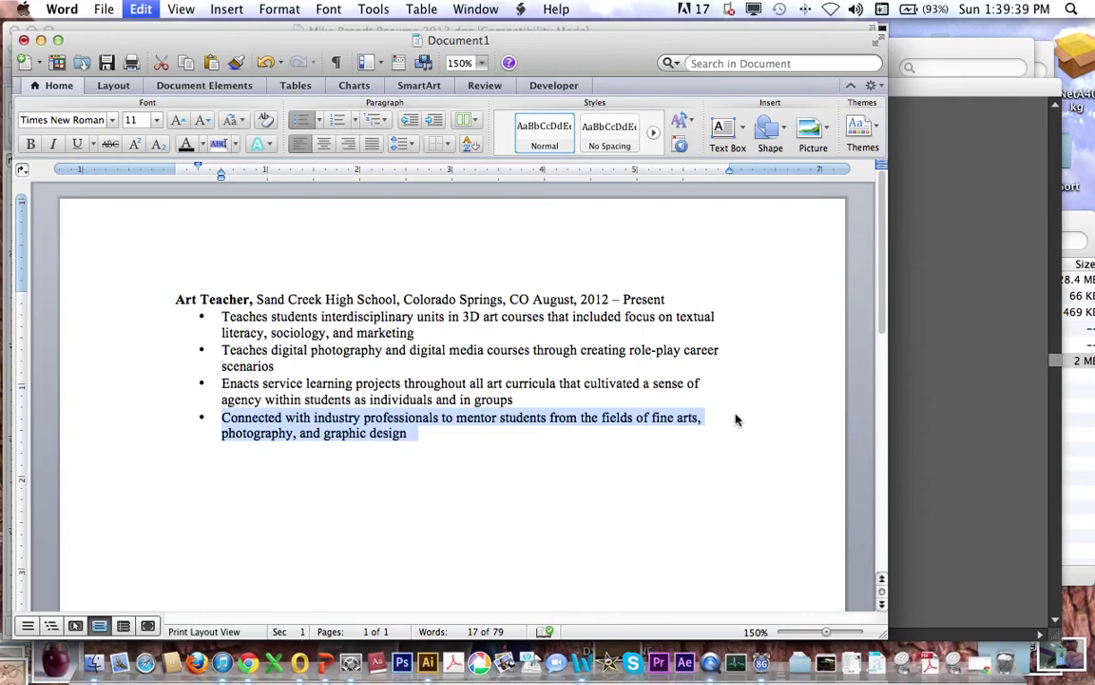
{"action": "left_click", "coordinate": [922, 373]}
{"action": "left_click", "coordinate": [390, 272]}
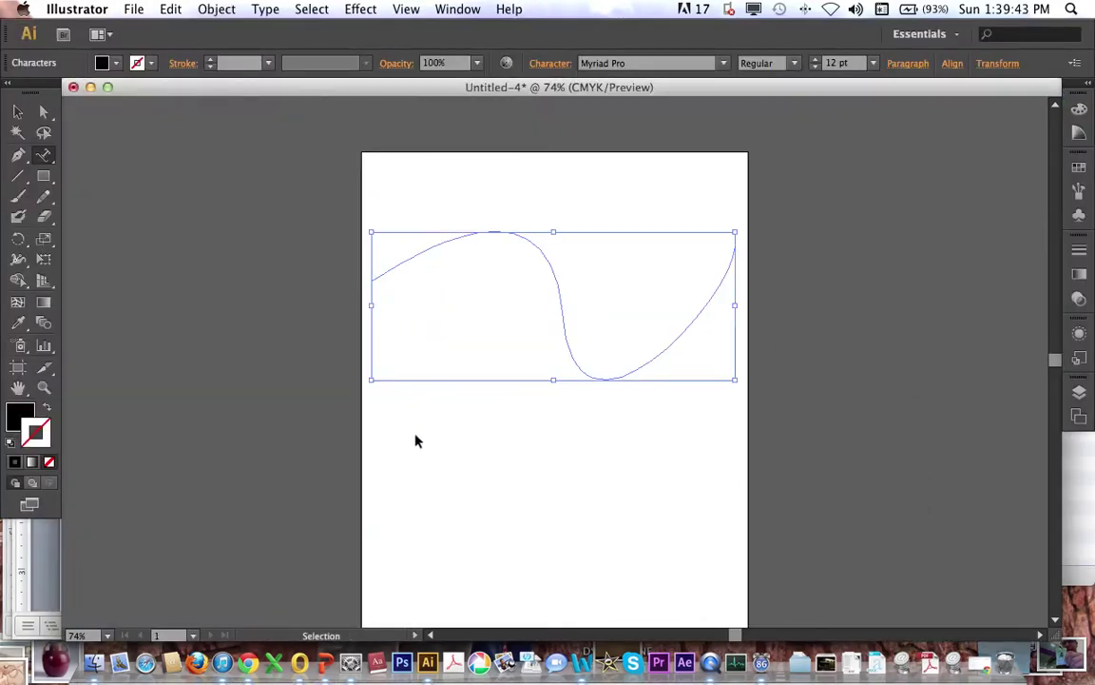
Paste the mentoring sentence onto the curve, select all of it, and raise the size to 16 pt.
{"action": "key", "text": "super+v"}
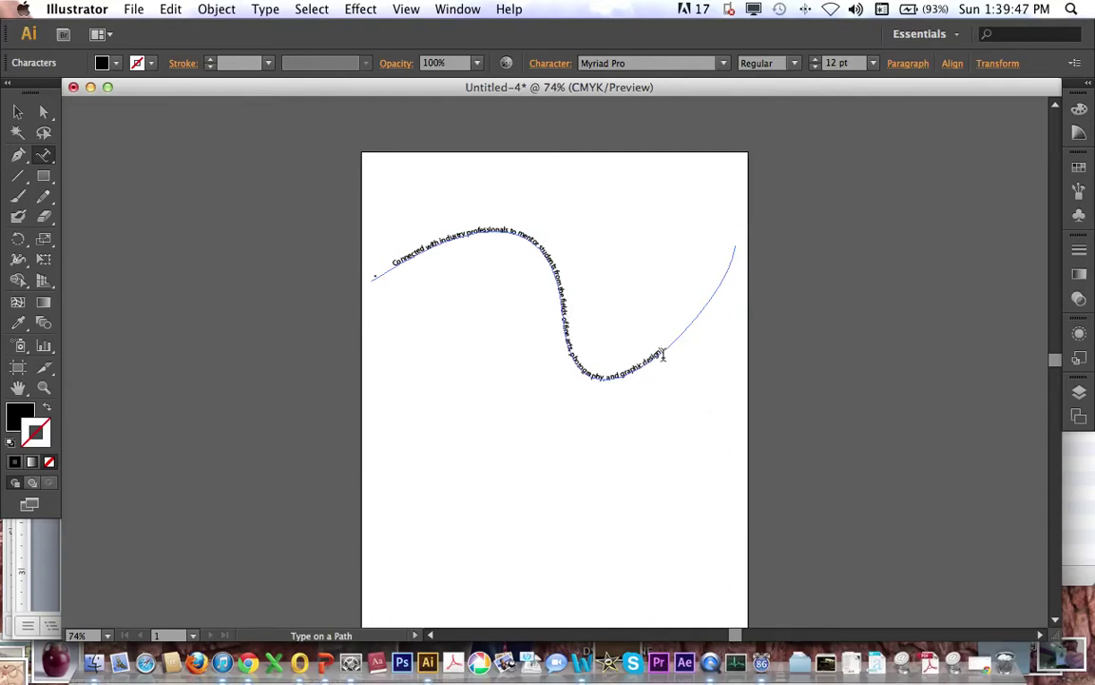
{"action": "key", "text": "super"}
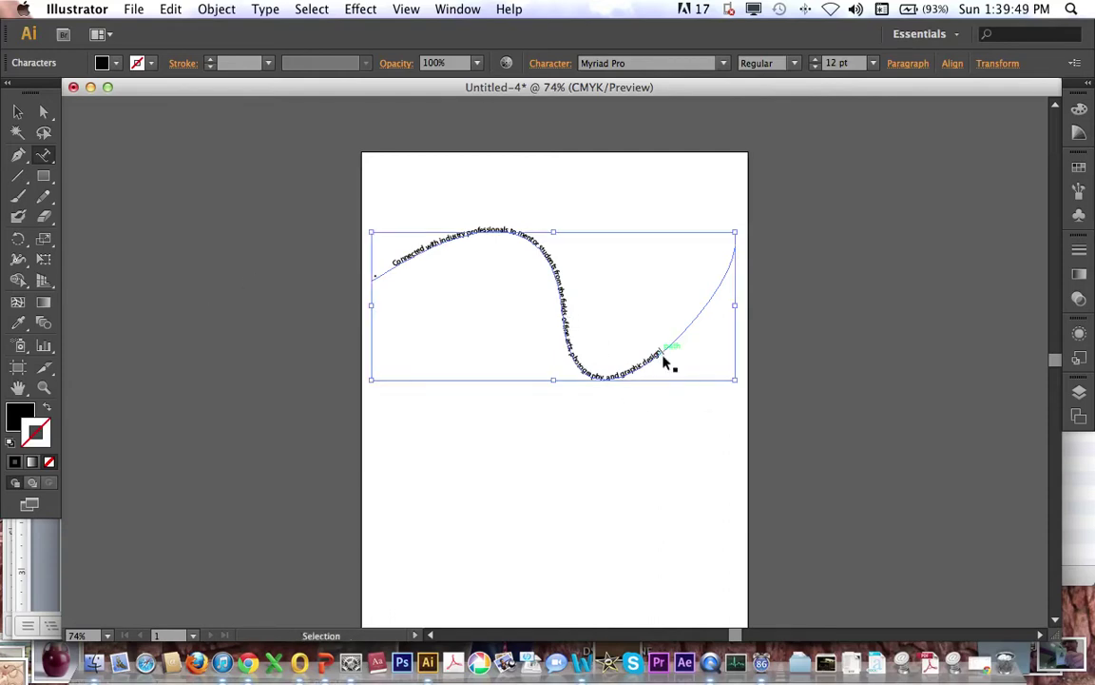
{"action": "key", "text": "super+a"}
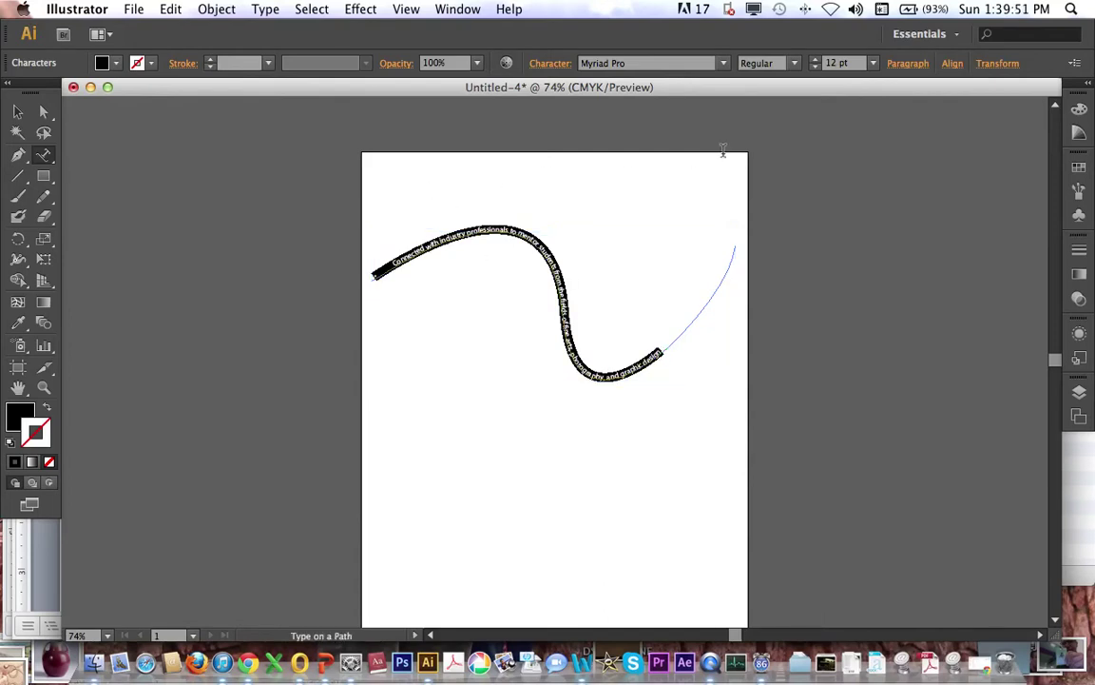
{"action": "left_click", "coordinate": [816, 59]}
{"action": "left_click", "coordinate": [816, 59]}
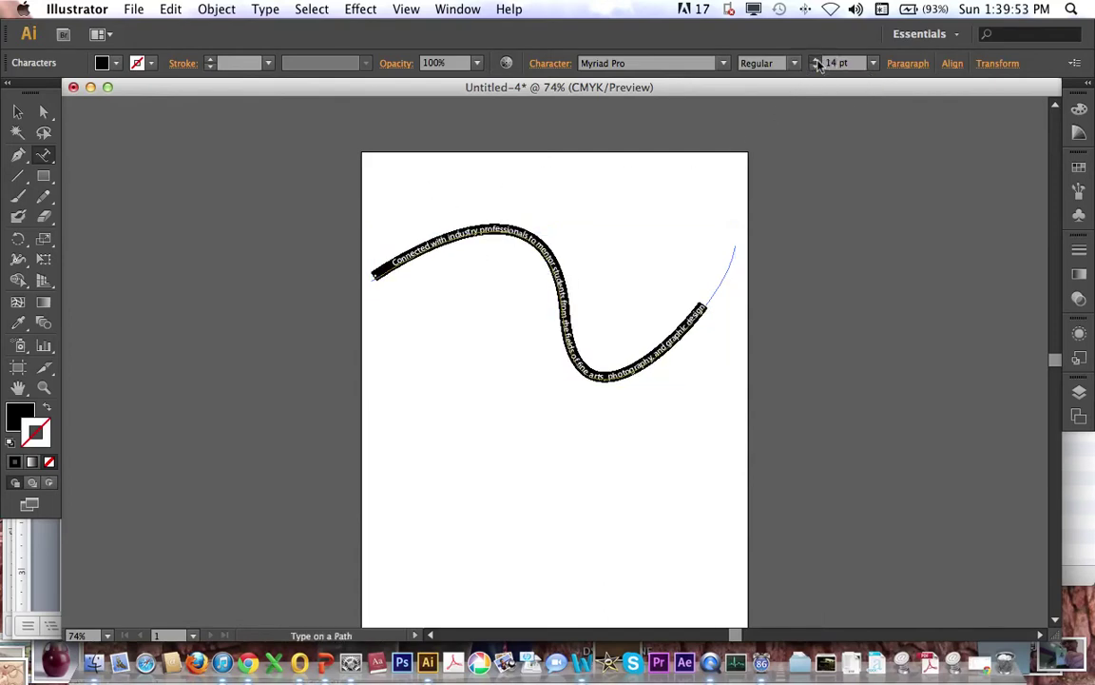
{"action": "left_click", "coordinate": [816, 59]}
{"action": "left_click", "coordinate": [816, 59]}
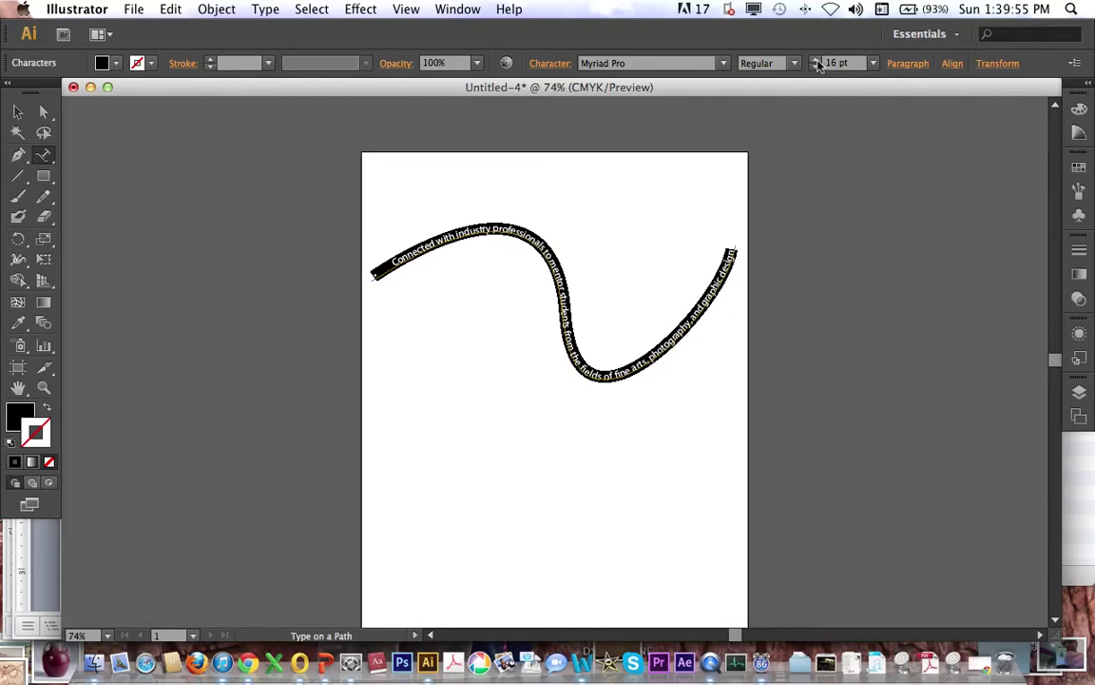
Change the path text's font to Optima.
{"action": "left_click", "coordinate": [697, 63]}
{"action": "left_click", "coordinate": [725, 65]}
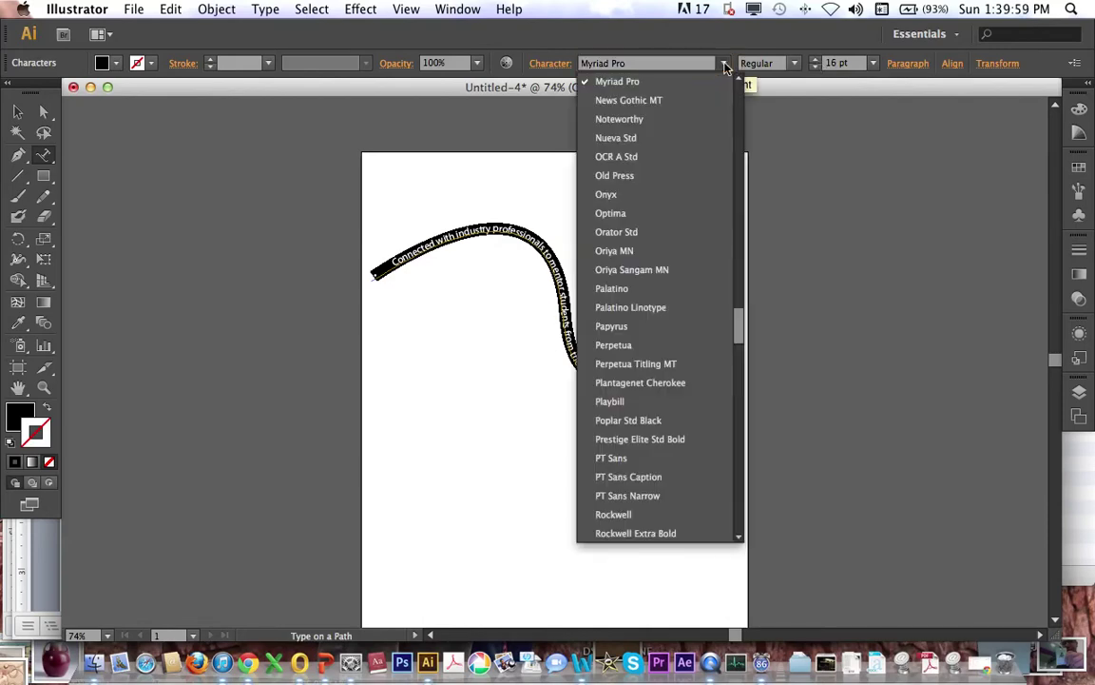
{"action": "key", "text": "Escape"}
{"action": "type", "text": "Optima"}
{"action": "key", "text": "Return"}
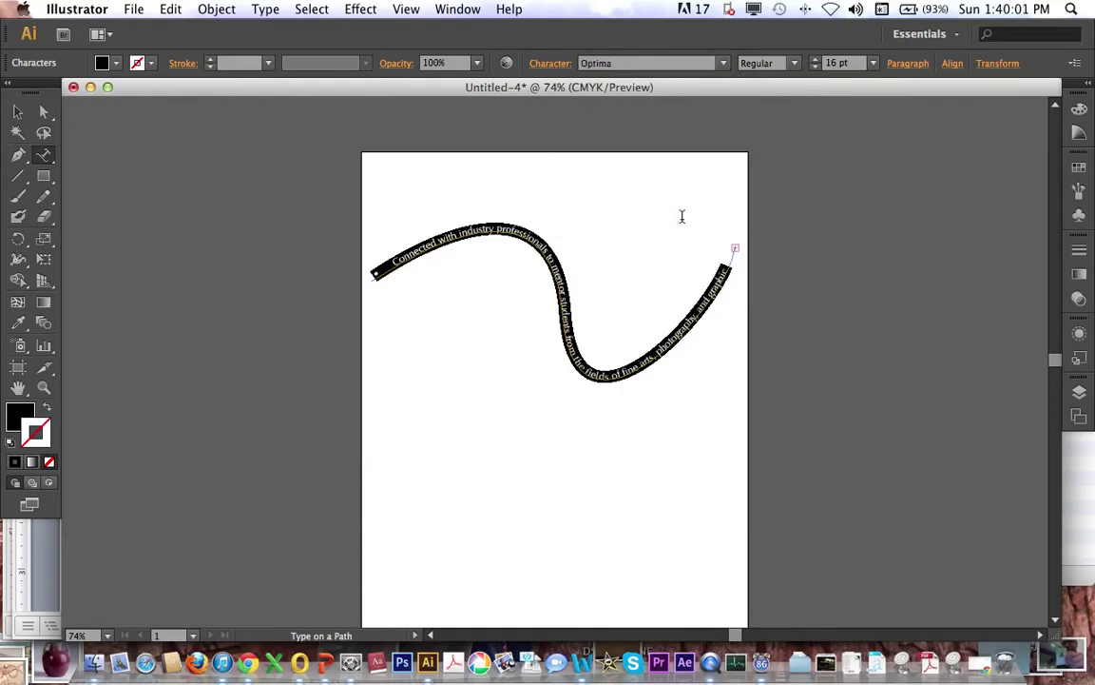
Adjust the font size down to 13 pt and then up to 19 pt.
{"action": "left_click", "coordinate": [815, 68]}
{"action": "left_click", "coordinate": [816, 69]}
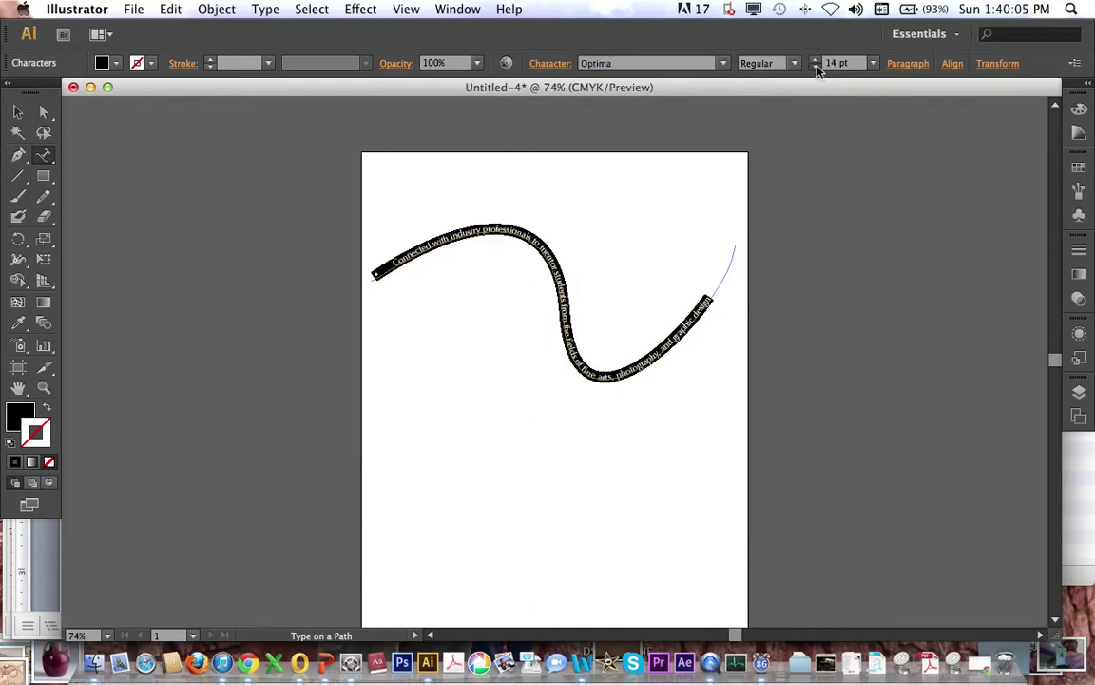
{"action": "left_click", "coordinate": [815, 69]}
{"action": "left_click", "coordinate": [815, 60]}
{"action": "left_click", "coordinate": [816, 59]}
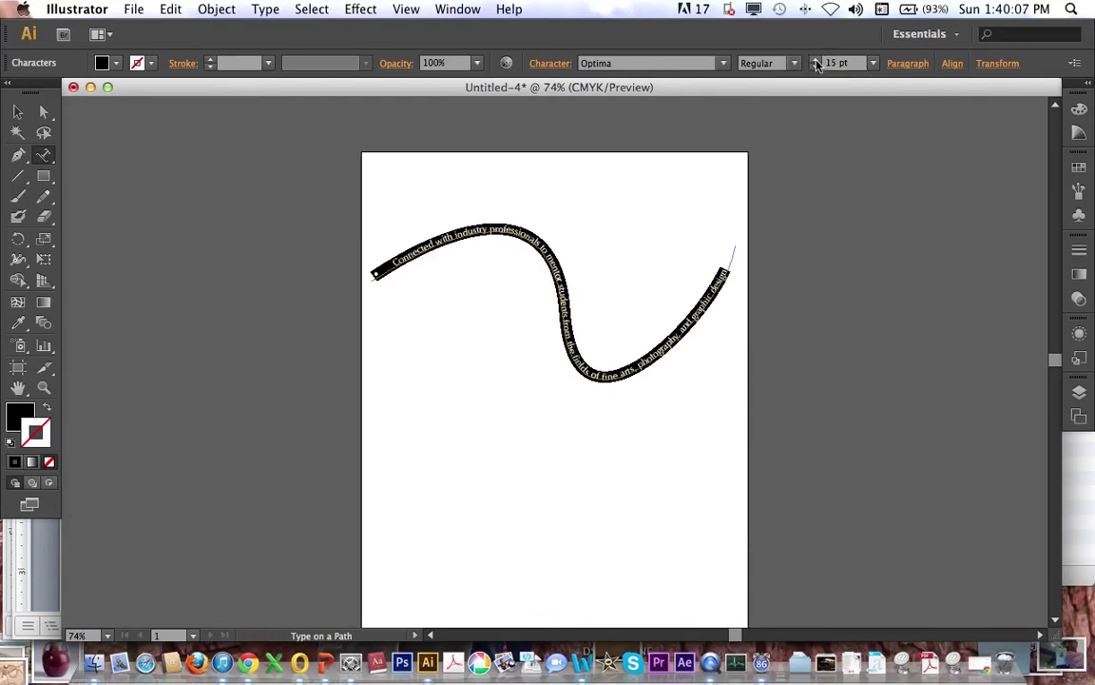
{"action": "left_click", "coordinate": [815, 61]}
{"action": "left_click", "coordinate": [816, 60]}
{"action": "left_click", "coordinate": [816, 60]}
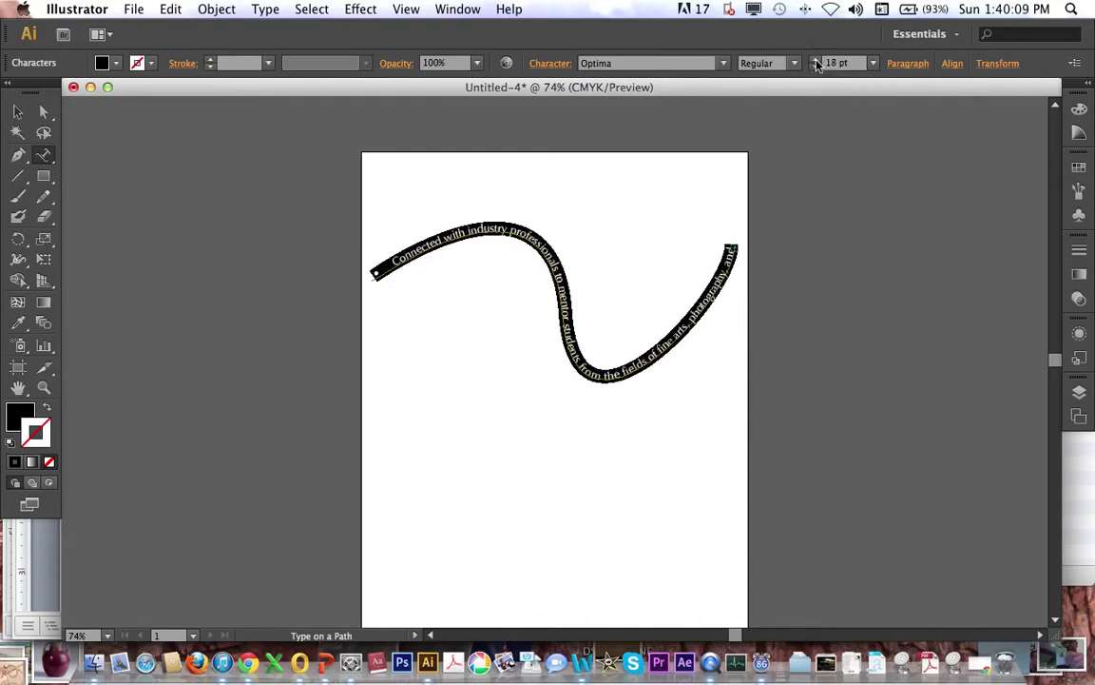
{"action": "left_click", "coordinate": [815, 60]}
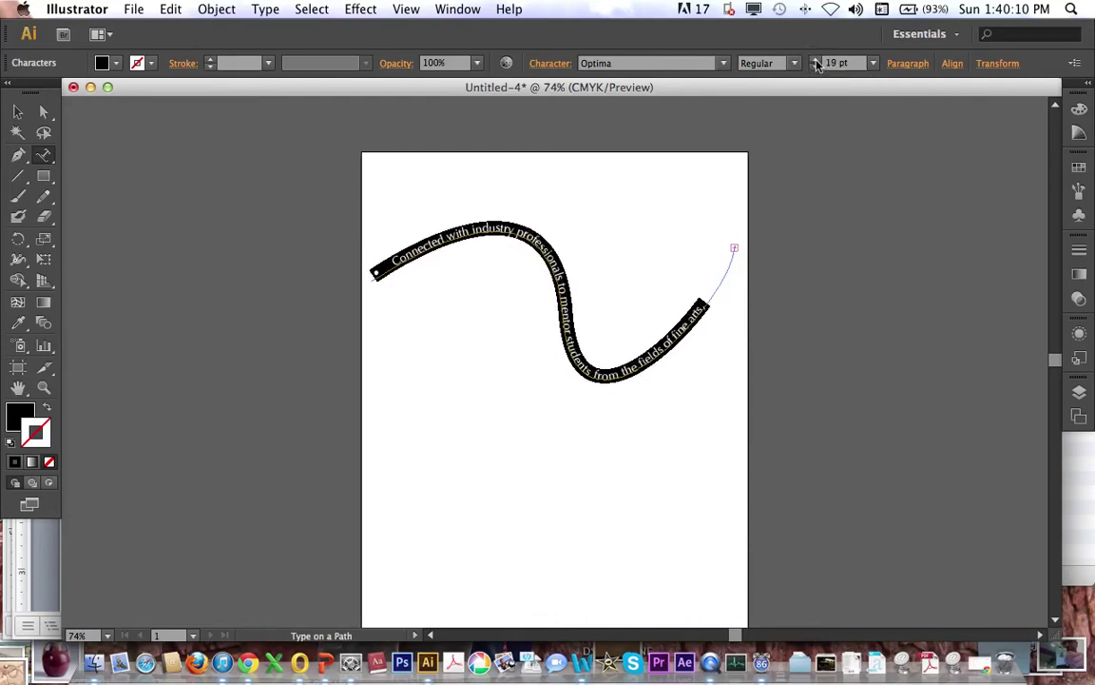
With Direct Selection, select the curve's start anchor and shift the curve slightly left.
{"action": "left_click", "coordinate": [42, 112]}
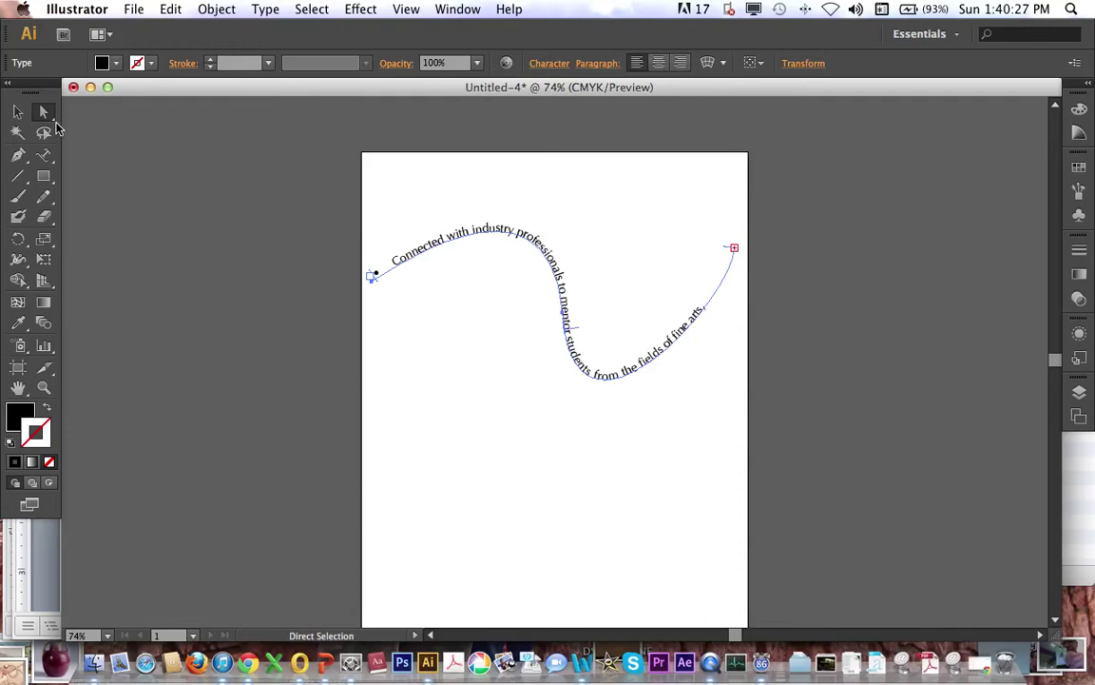
{"action": "left_click", "coordinate": [371, 277]}
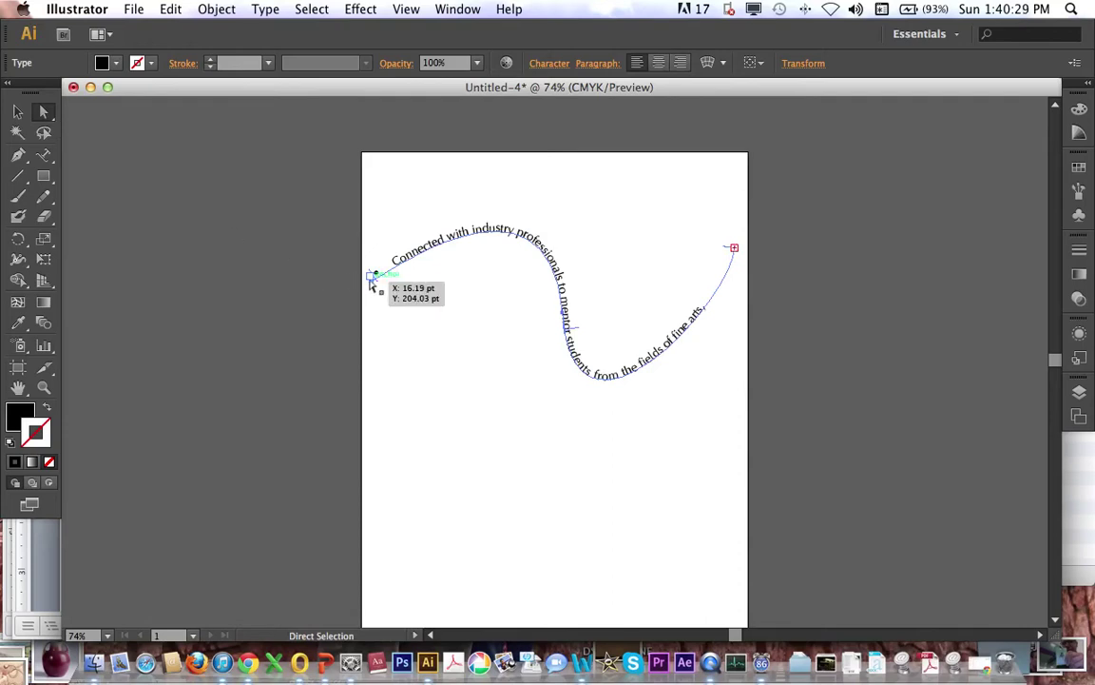
{"action": "left_click", "coordinate": [371, 281]}
{"action": "left_click", "coordinate": [372, 283]}
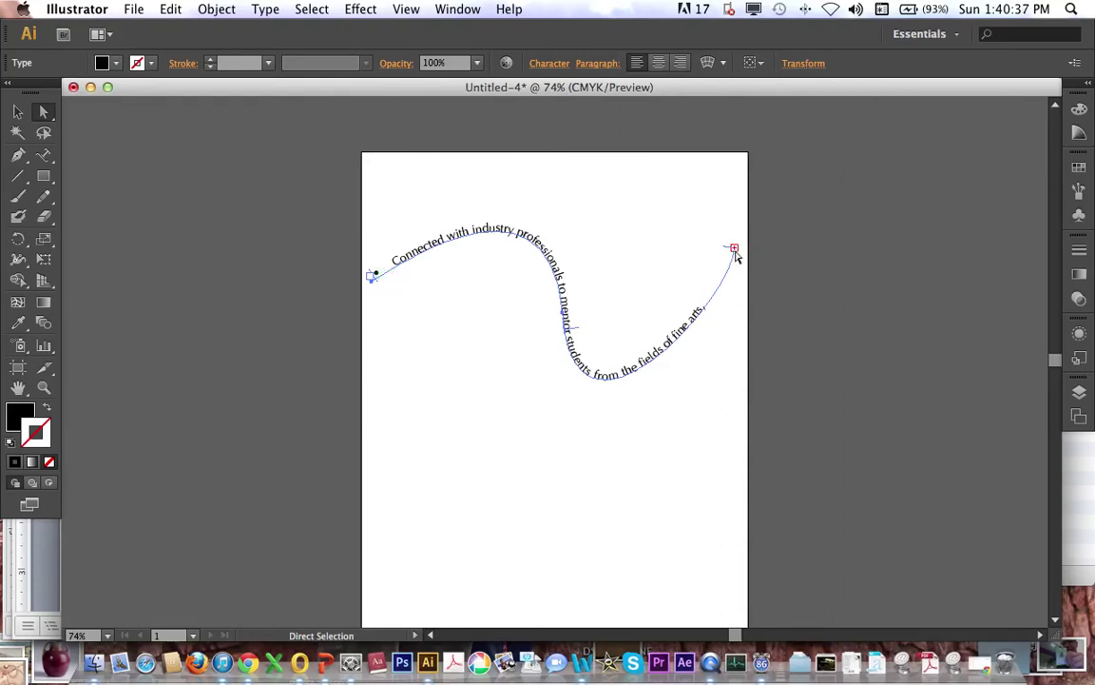
{"action": "left_click_drag", "start_coordinate": [735, 255], "coordinate": [713, 247]}
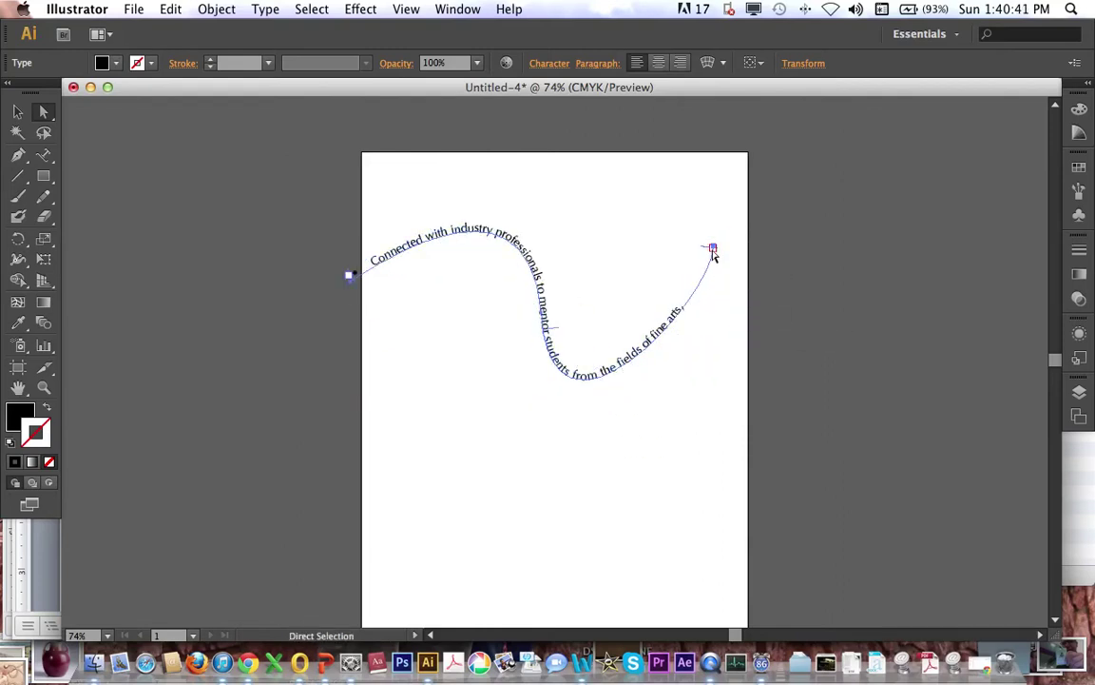
Drag the start anchor out so the sentence fits through 'graphic design'.
{"action": "key", "text": "t"}
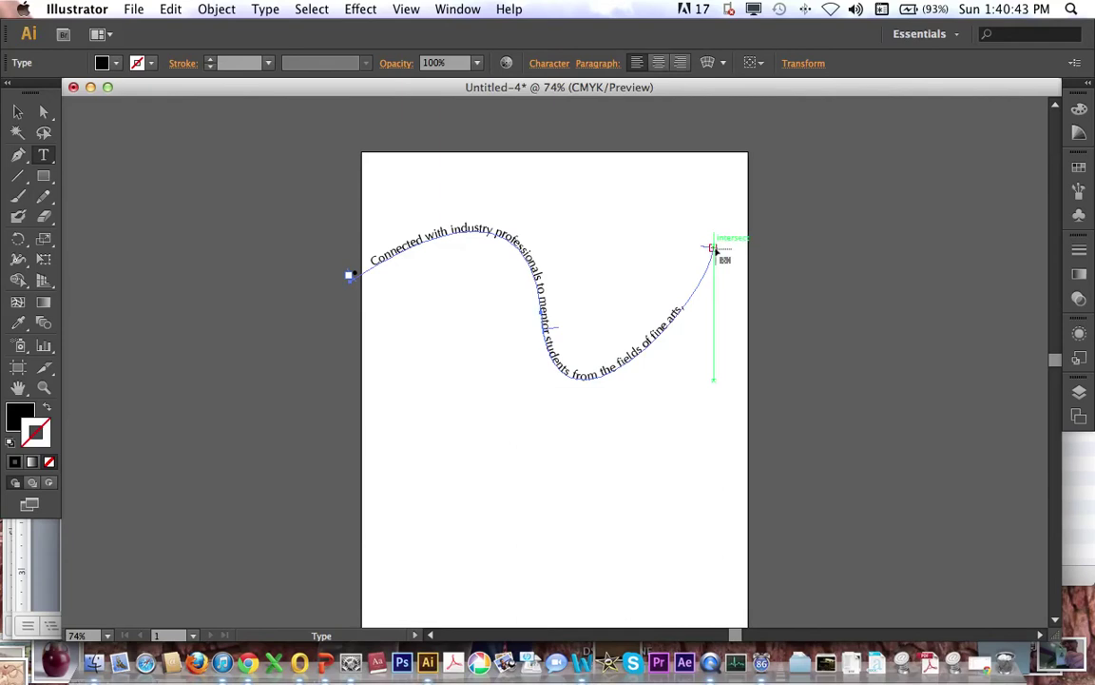
{"action": "left_click", "coordinate": [41, 114]}
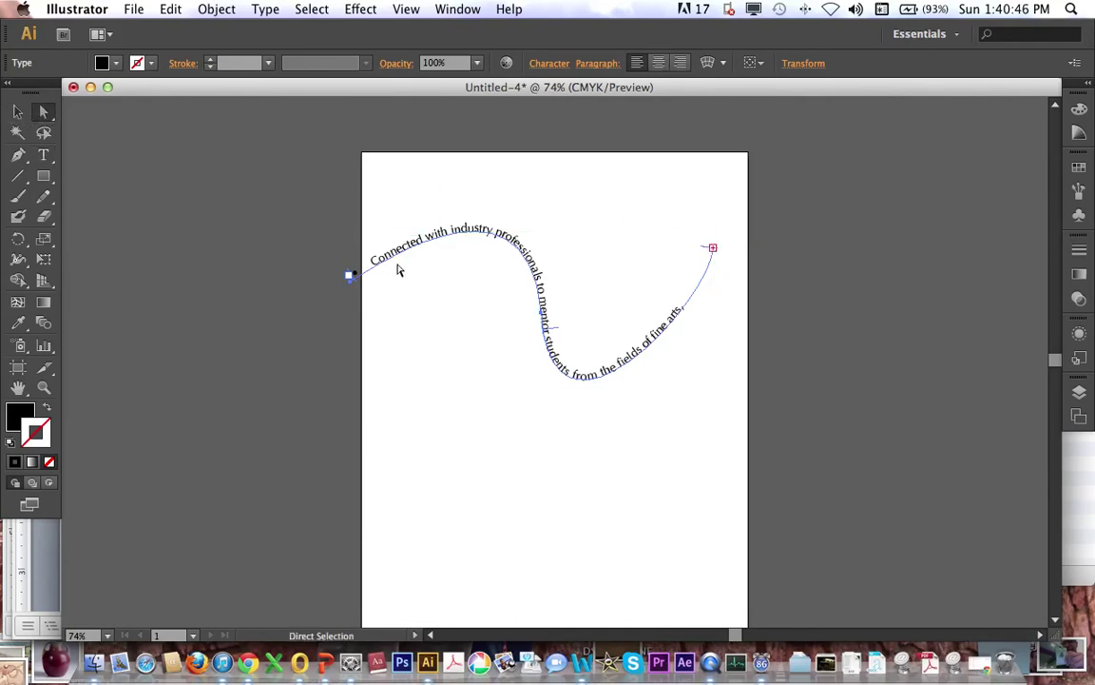
{"action": "left_click", "coordinate": [349, 277]}
{"action": "key", "text": "t"}
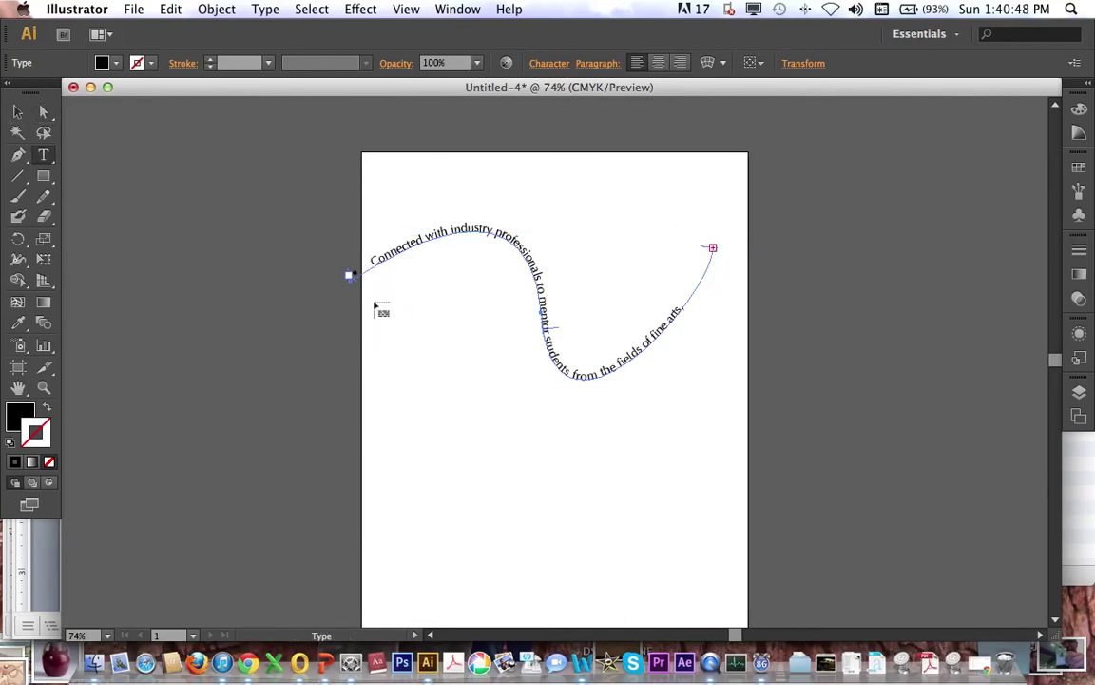
{"action": "left_click", "coordinate": [42, 112]}
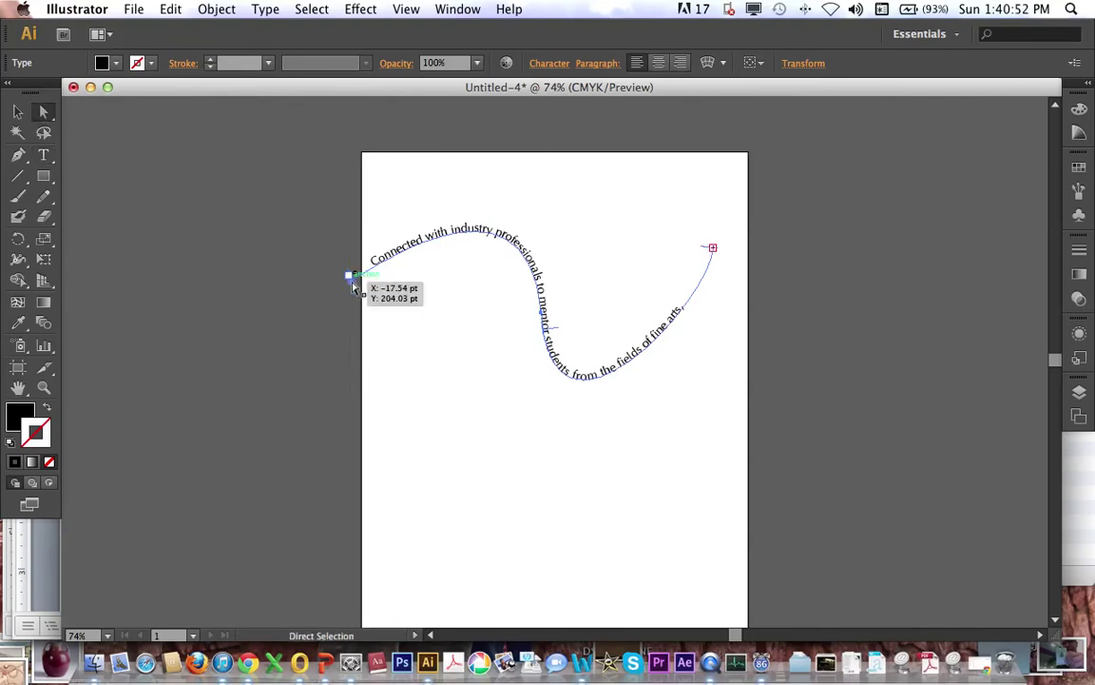
{"action": "left_click_drag", "start_coordinate": [351, 284], "coordinate": [364, 375]}
{"action": "left_click", "coordinate": [542, 298]}
Rotate the text path diagonally down the page, narrow it, and move it lower.
{"action": "key", "text": "v"}
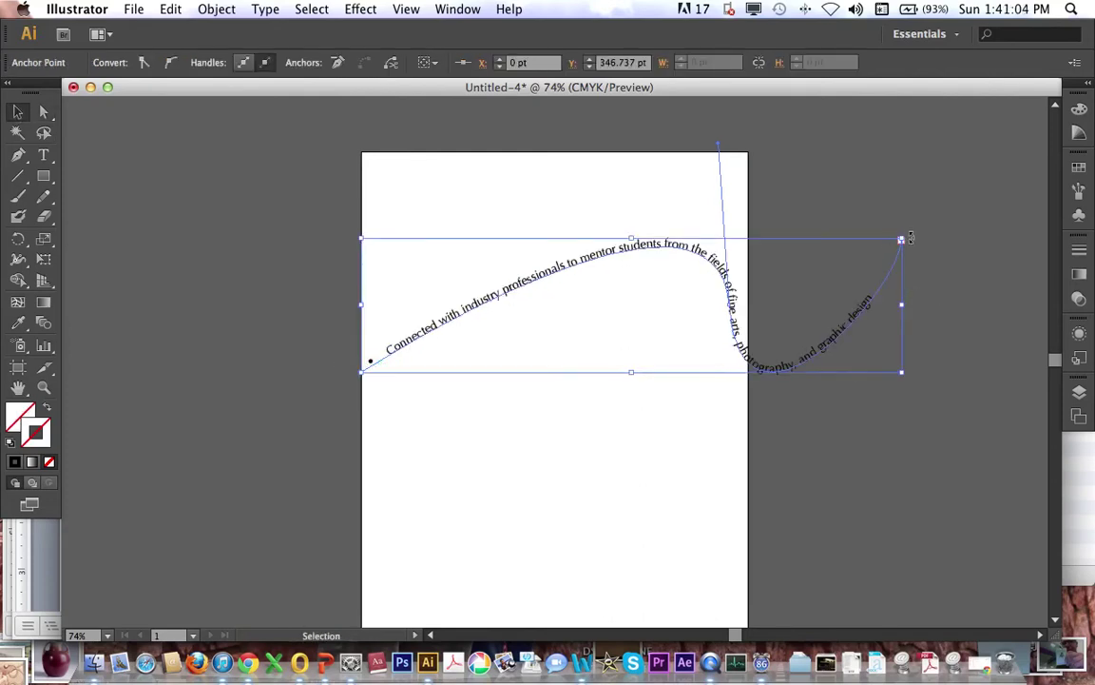
{"action": "left_click_drag", "start_coordinate": [901, 238], "coordinate": [837, 546]}
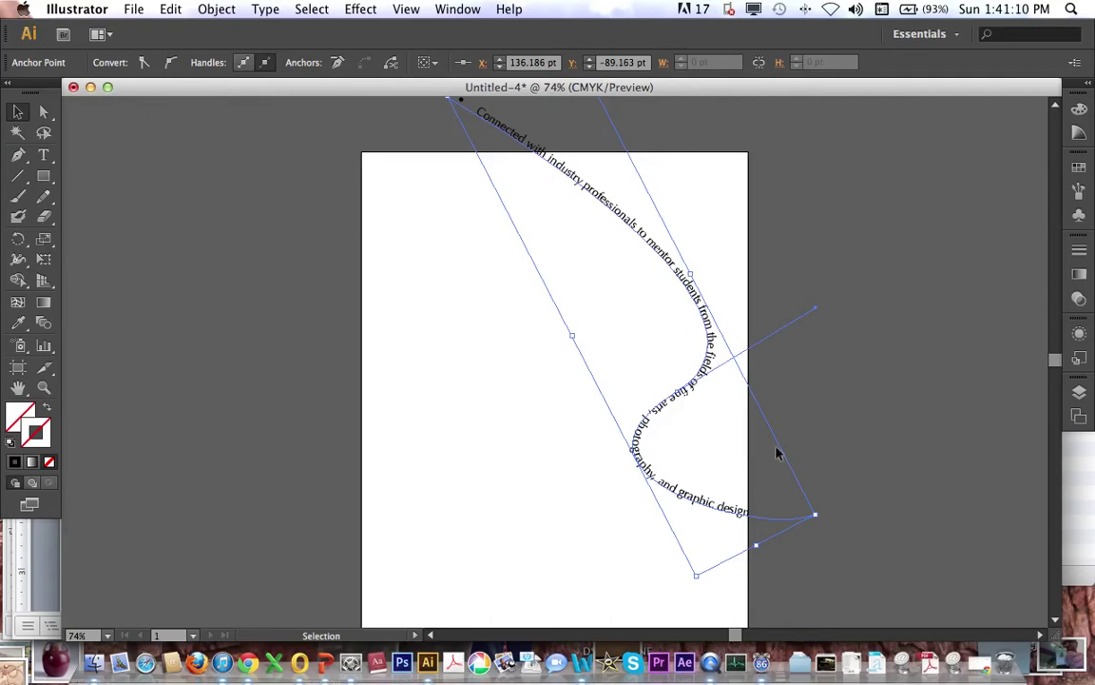
{"action": "left_click_drag", "start_coordinate": [816, 511], "coordinate": [674, 471]}
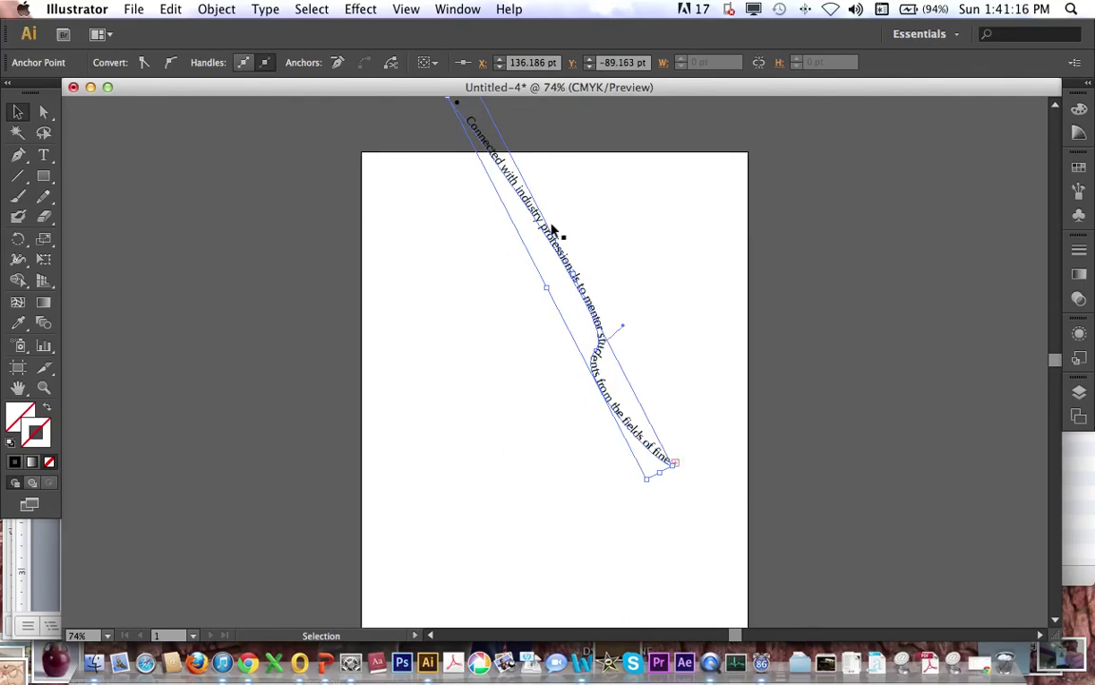
{"action": "left_click_drag", "start_coordinate": [551, 230], "coordinate": [552, 304]}
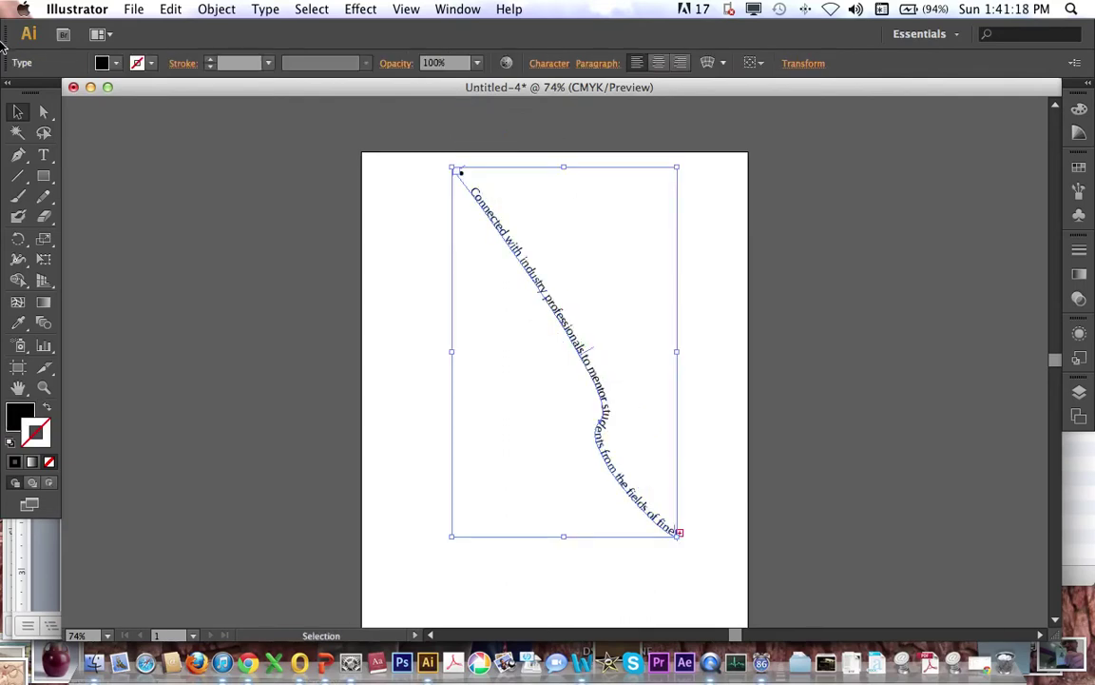
Place the Type tool in the path sentence and select all its characters.
{"action": "left_click", "coordinate": [44, 156]}
{"action": "left_click", "coordinate": [540, 285]}
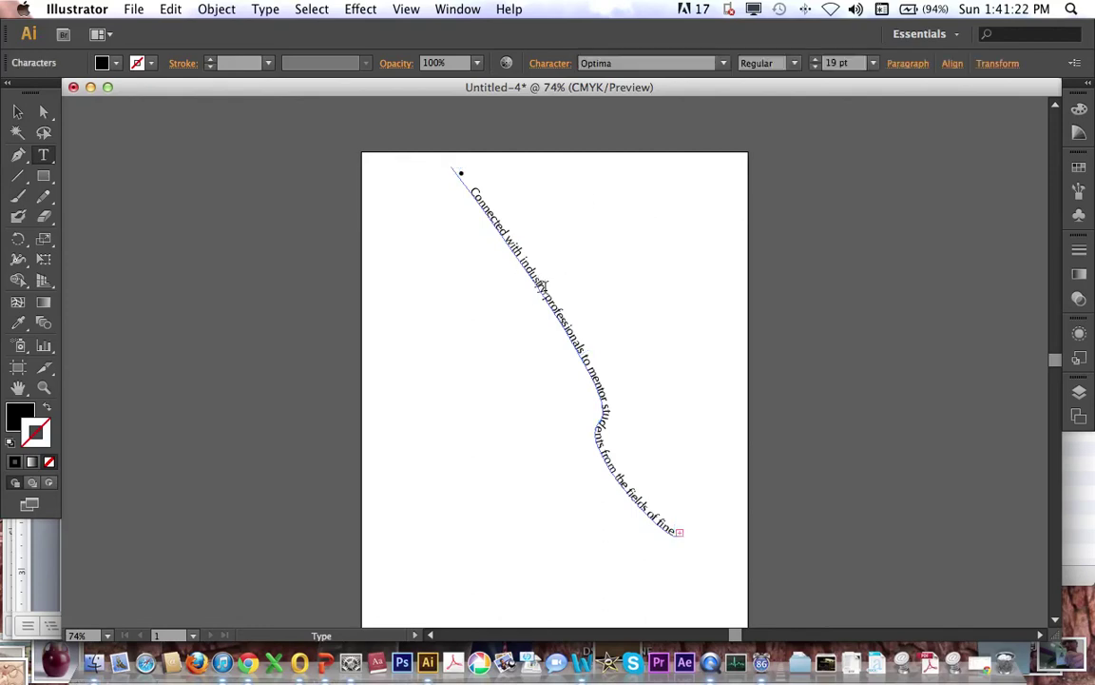
{"action": "left_click", "coordinate": [599, 359], "text": "super"}
{"action": "key", "text": "super+shift+z"}
{"action": "left_click", "coordinate": [378, 237], "text": "super"}
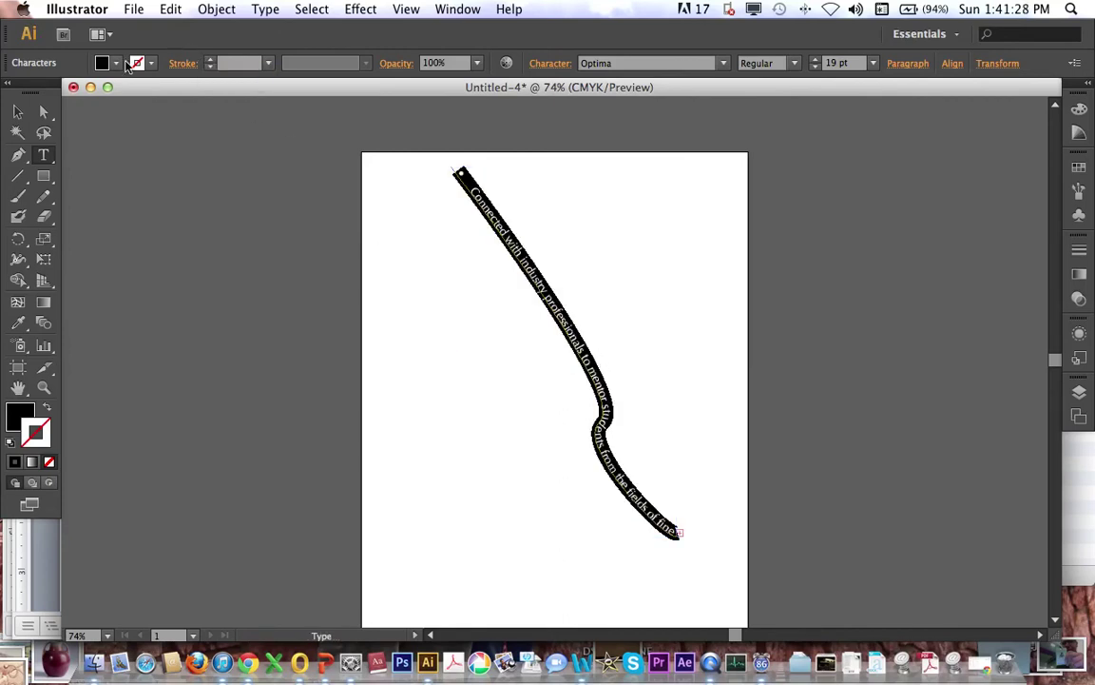
Make the sentence purple via the Fill colour spectrum, deselect it, and check the Word resume.
{"action": "left_click", "coordinate": [102, 64]}
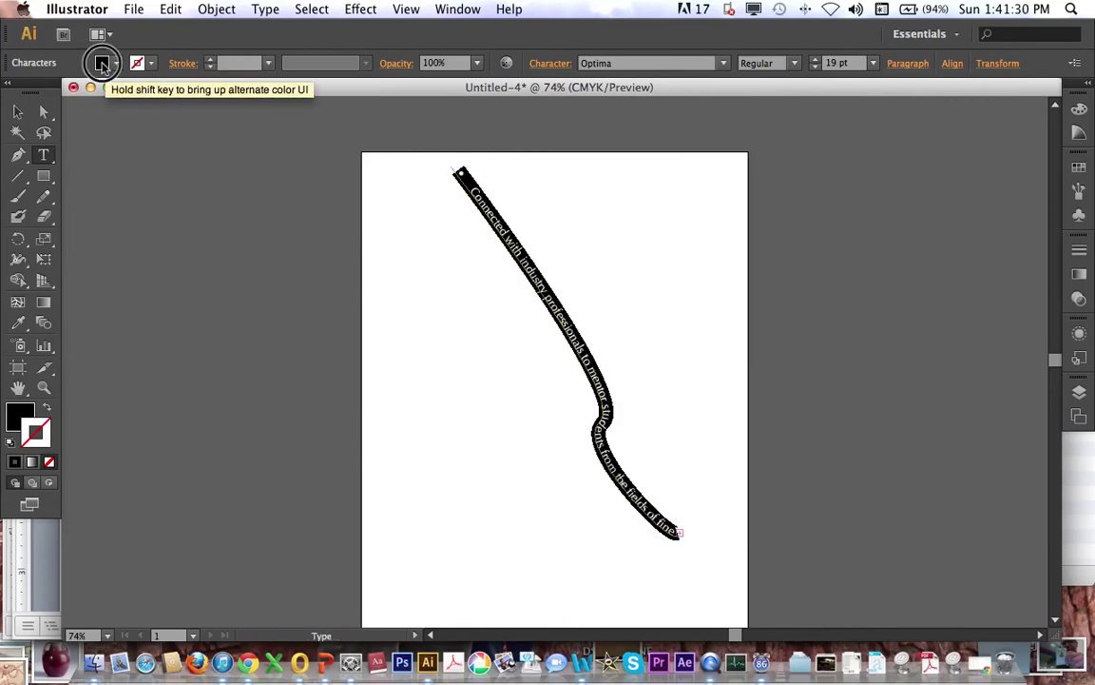
{"action": "left_click_drag", "start_coordinate": [134, 211], "coordinate": [70, 202]}
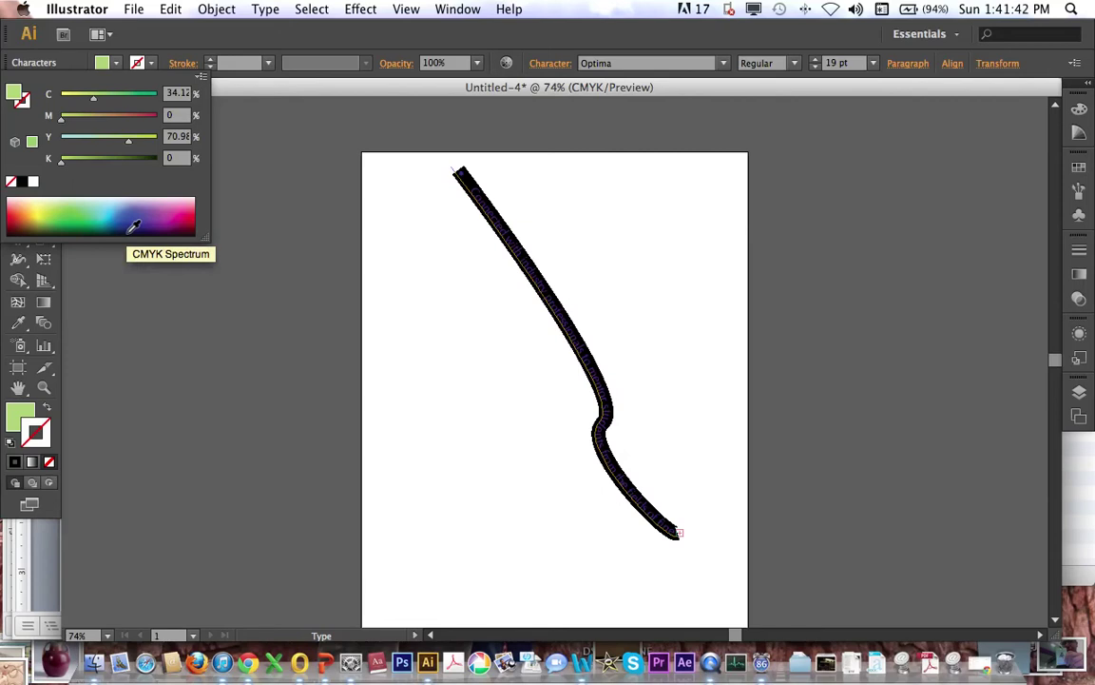
{"action": "left_click_drag", "start_coordinate": [133, 226], "coordinate": [127, 236]}
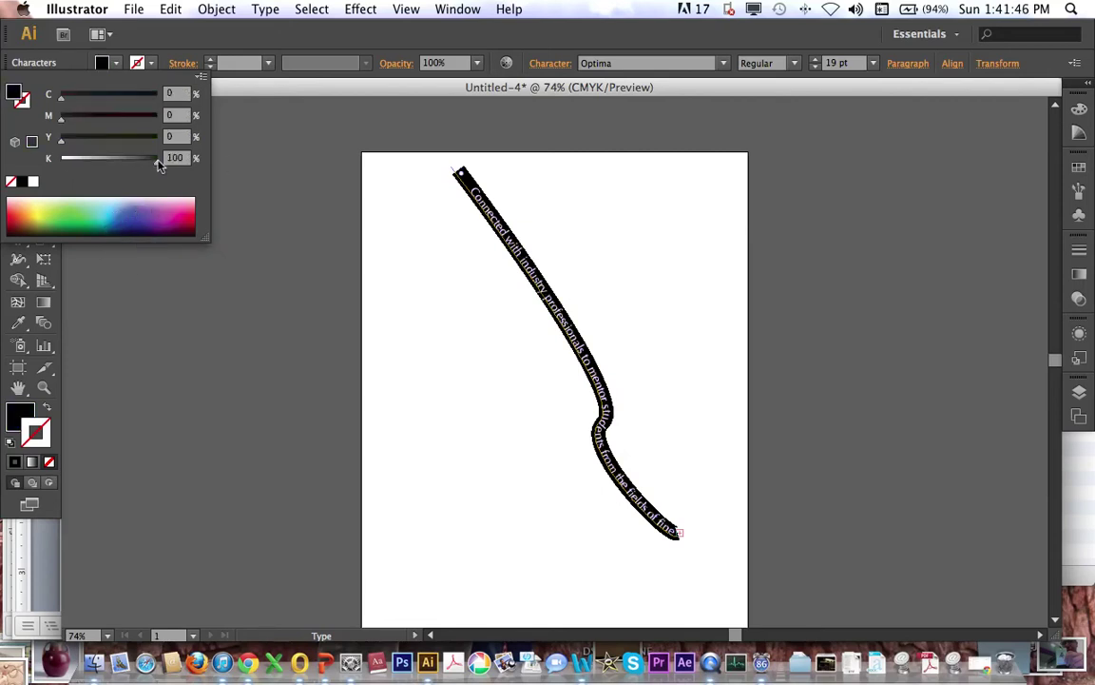
{"action": "left_click_drag", "start_coordinate": [133, 162], "coordinate": [82, 163]}
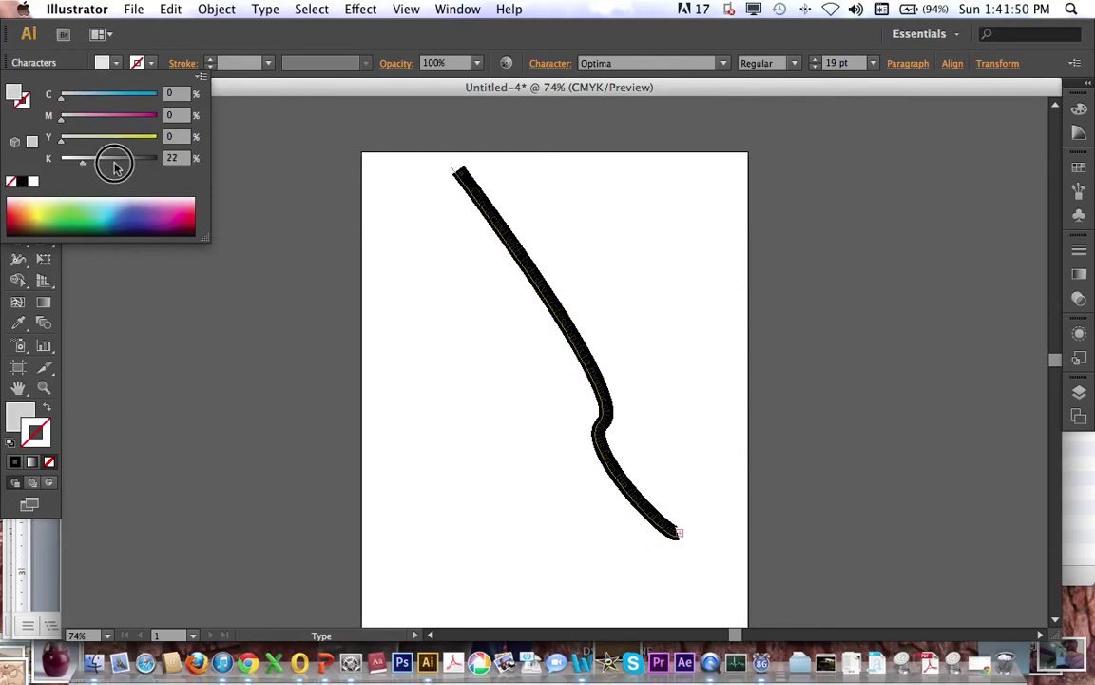
{"action": "left_click", "coordinate": [193, 207]}
{"action": "left_click", "coordinate": [144, 216]}
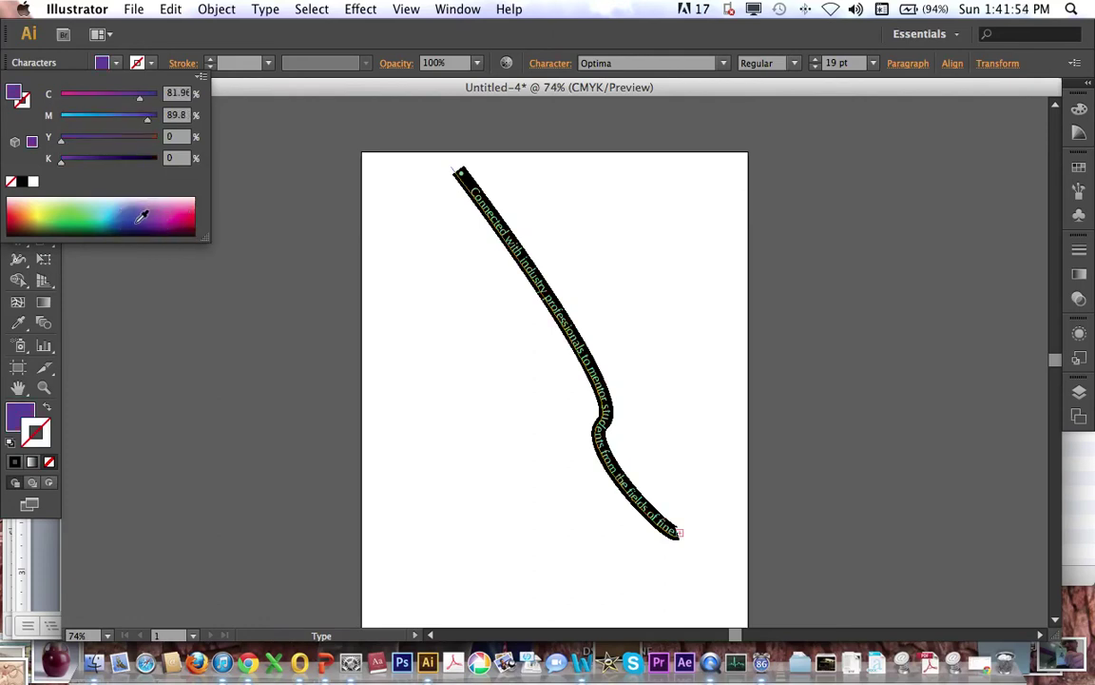
{"action": "left_click", "coordinate": [335, 210]}
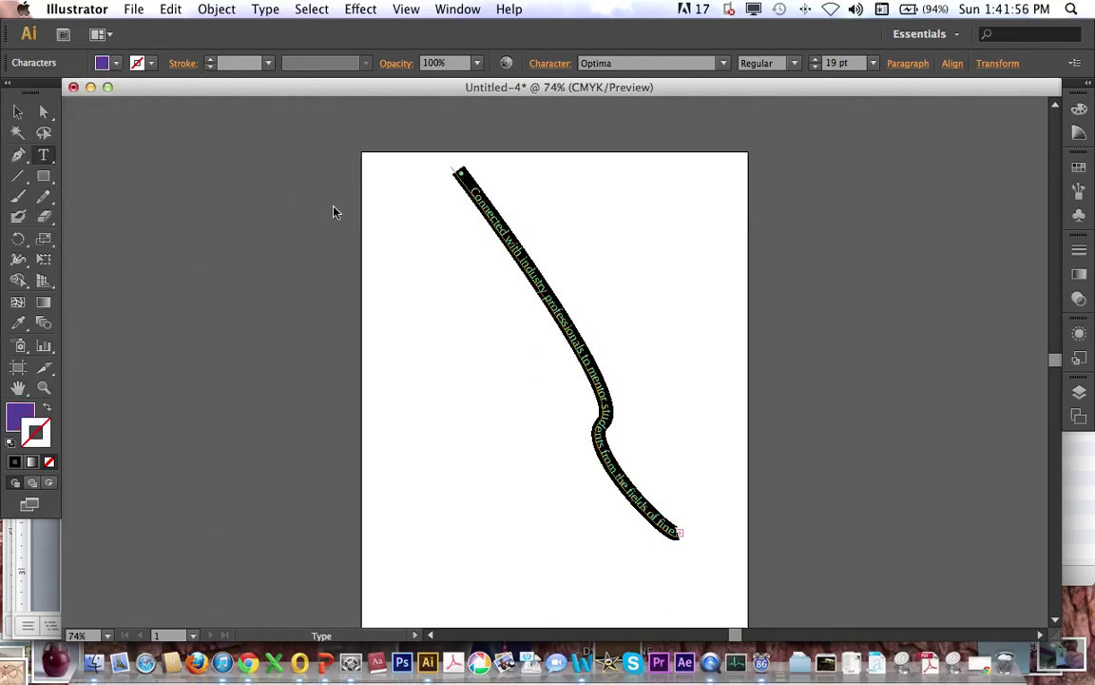
{"action": "key", "text": "Escape"}
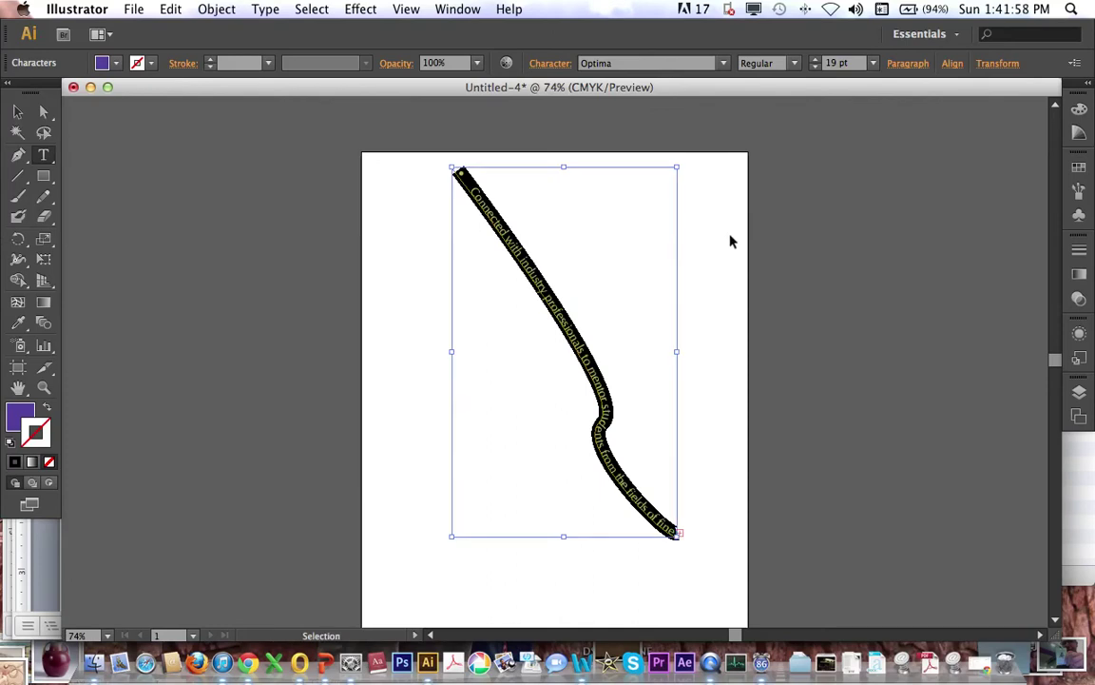
{"action": "left_click", "coordinate": [840, 240]}
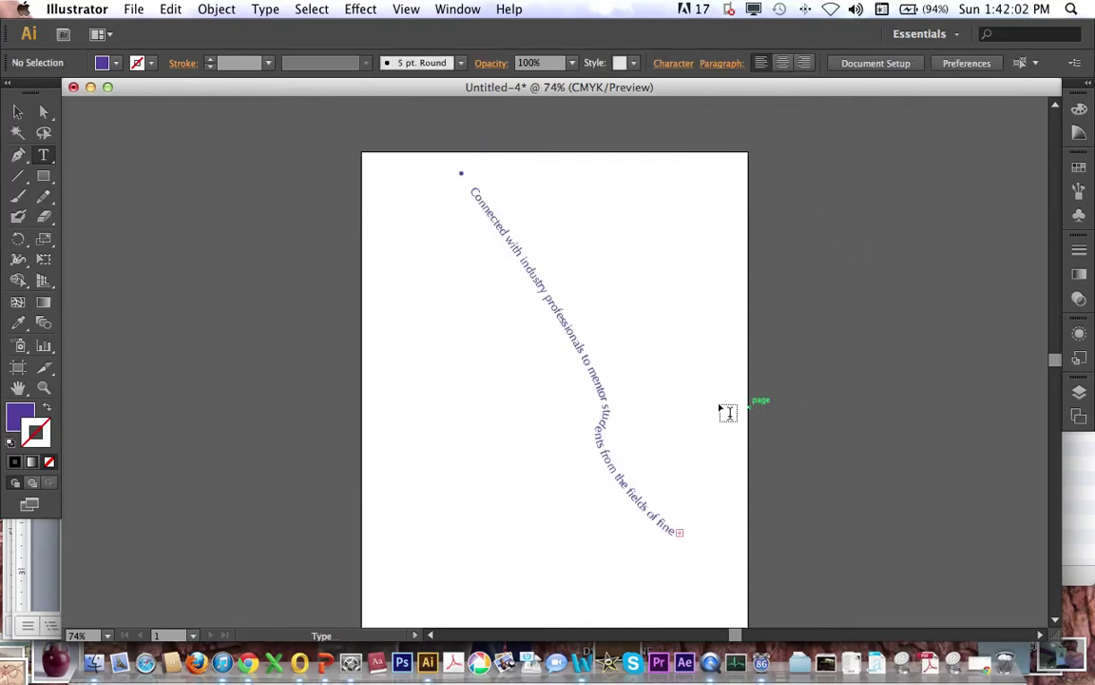
{"action": "left_click", "coordinate": [581, 663]}
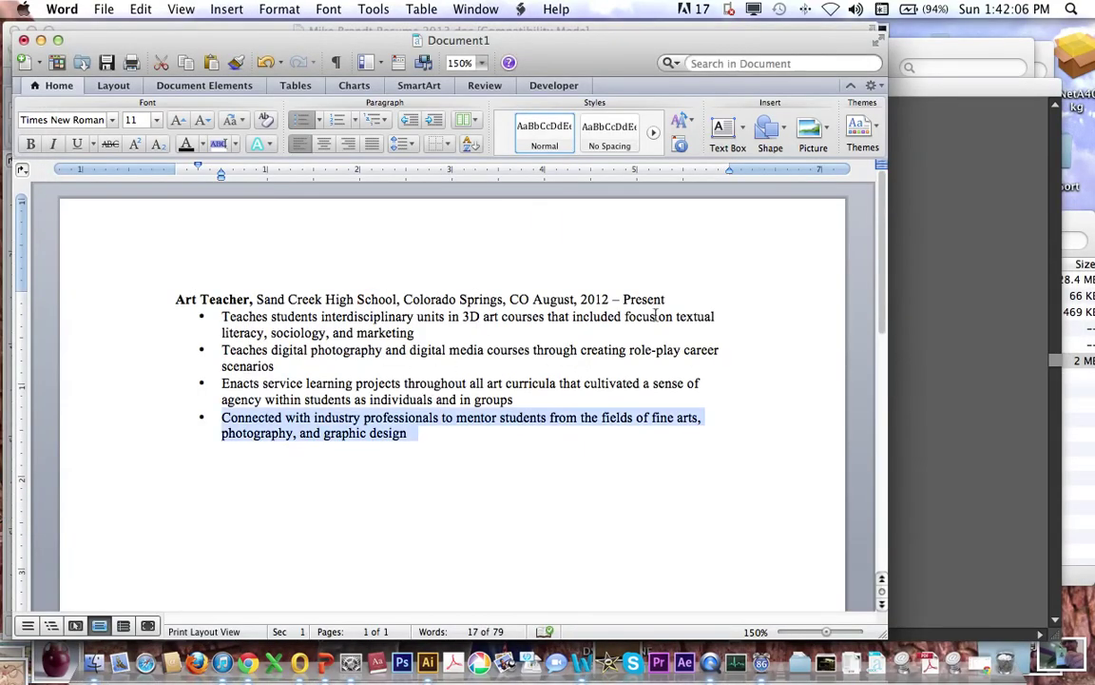
{"action": "left_click", "coordinate": [991, 482]}
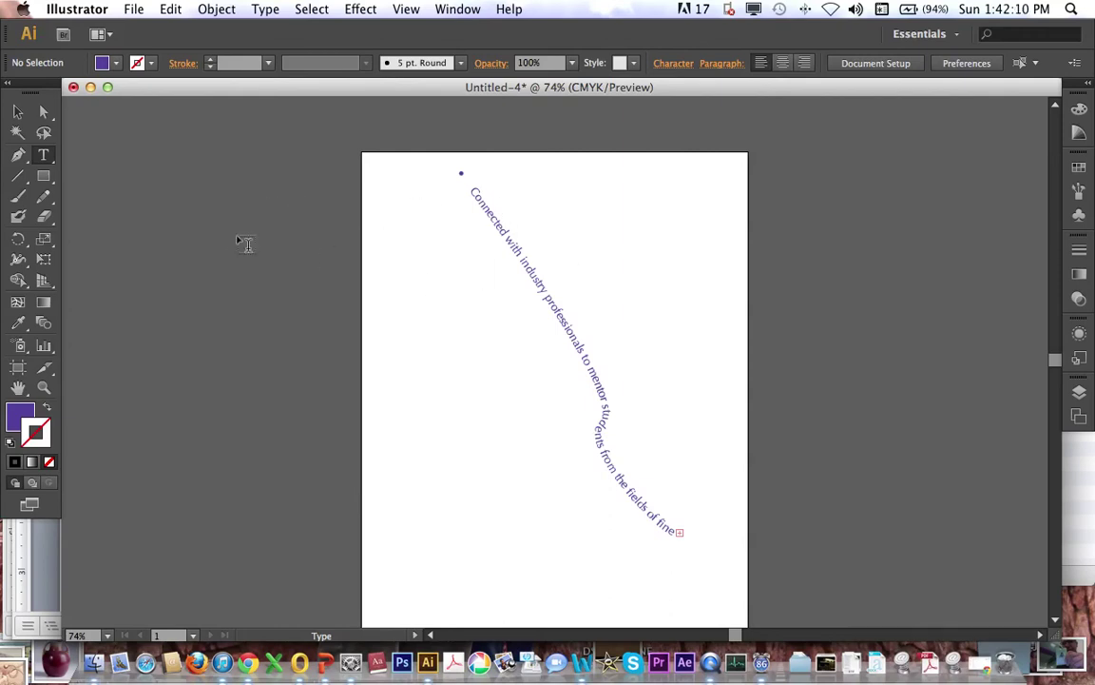
Draw a two-anchor pen path beside the sentence, then delete the filled result.
{"action": "left_click", "coordinate": [18, 154]}
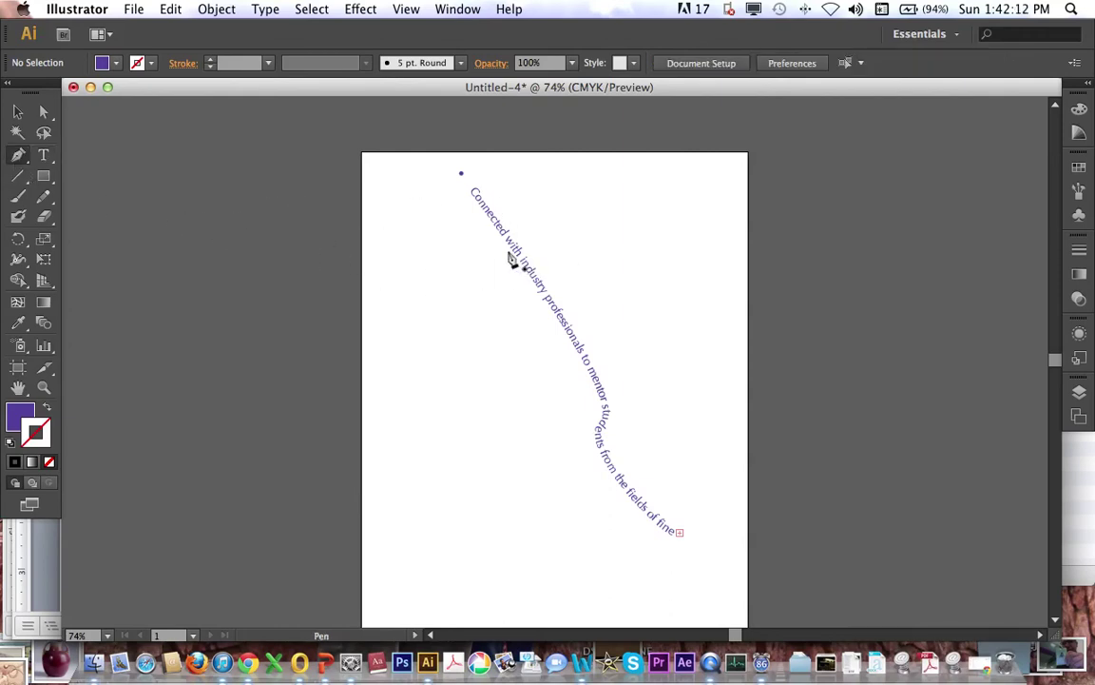
{"action": "left_click", "coordinate": [463, 223]}
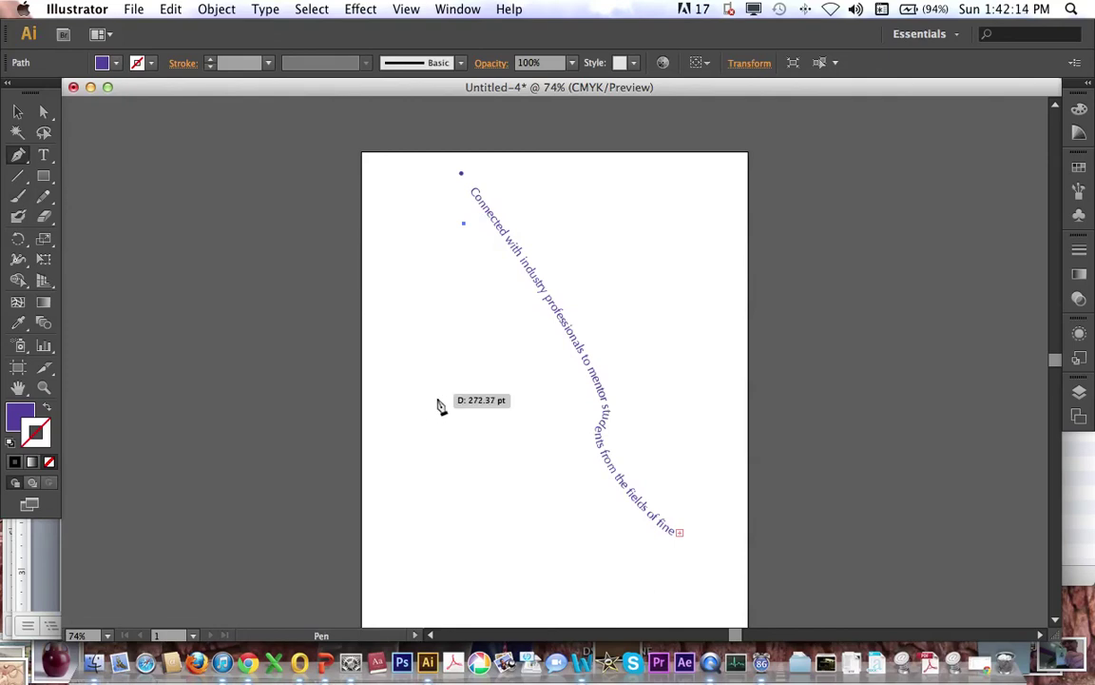
{"action": "left_click_drag", "start_coordinate": [437, 397], "coordinate": [487, 523]}
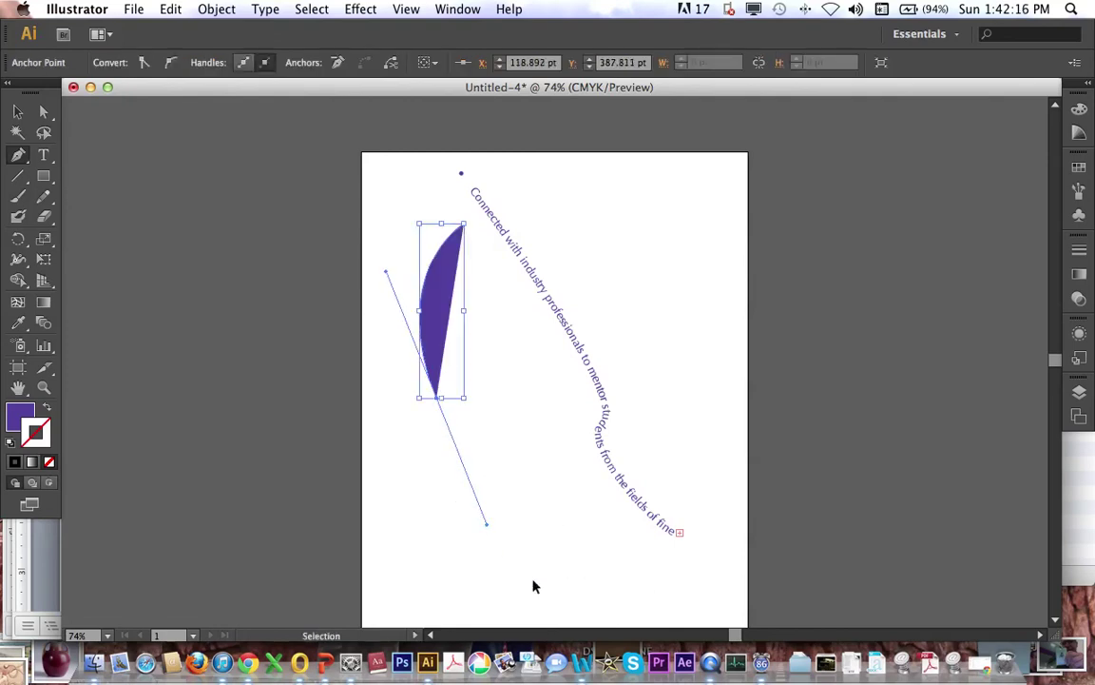
{"action": "key", "text": "BackSpace"}
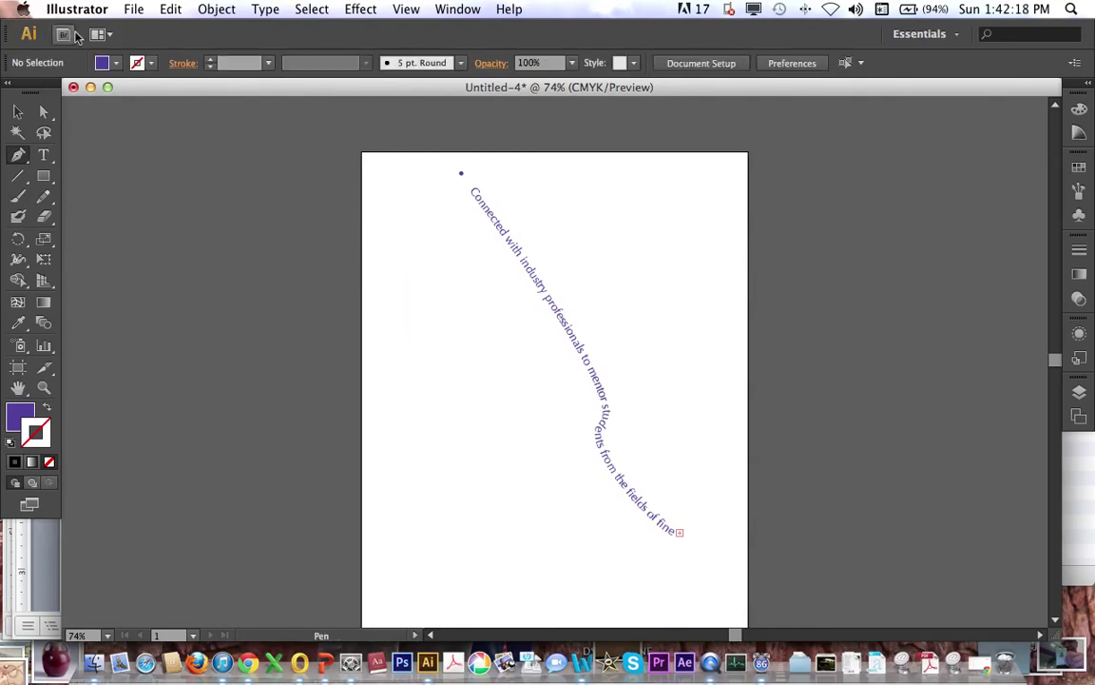
Set fill to None, draw the first curved anchors of the face outline, and show Layers.
{"action": "left_click", "coordinate": [102, 63], "text": "shift"}
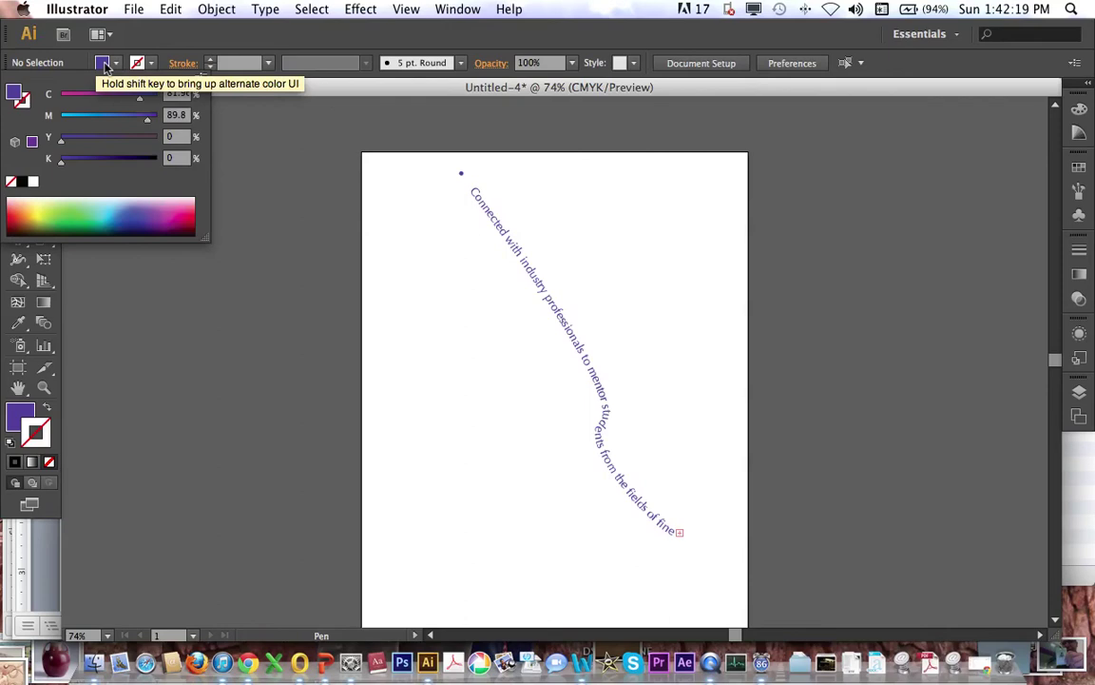
{"action": "left_click", "coordinate": [11, 181]}
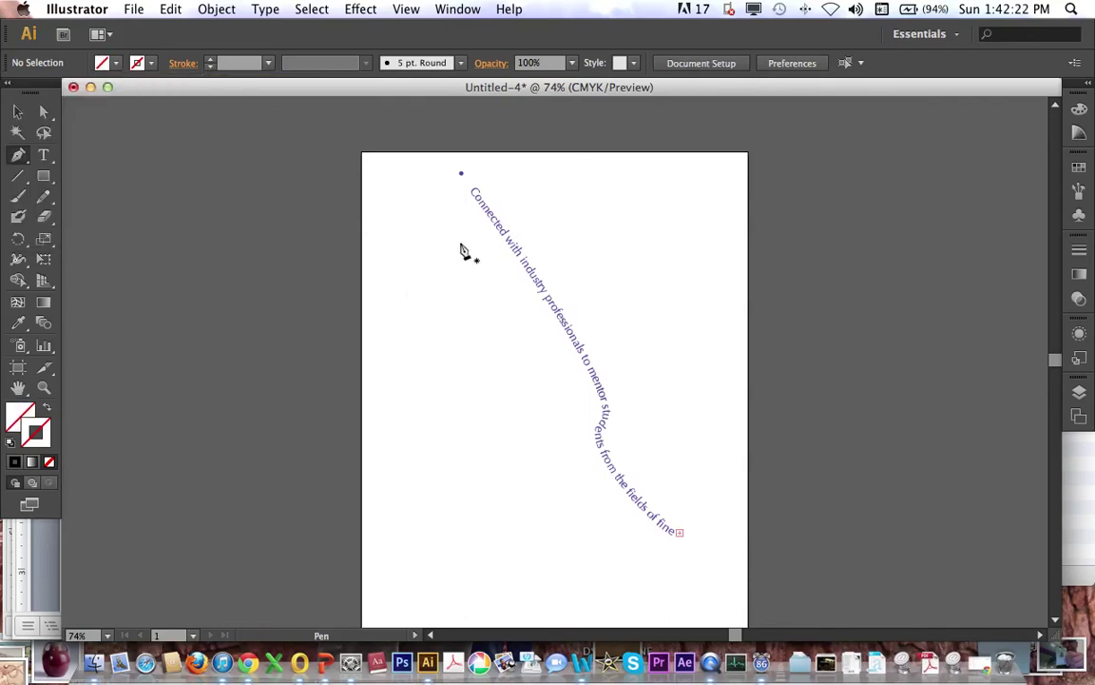
{"action": "left_click", "coordinate": [532, 207]}
{"action": "left_click_drag", "start_coordinate": [418, 311], "coordinate": [456, 441]}
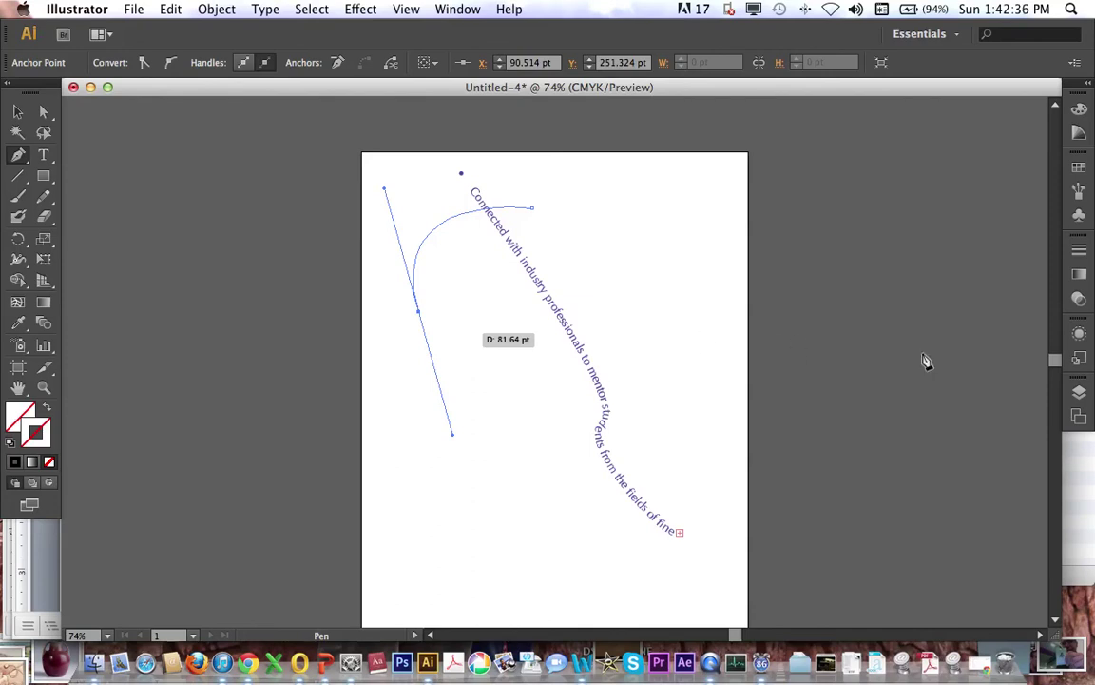
{"action": "left_click", "coordinate": [1080, 393]}
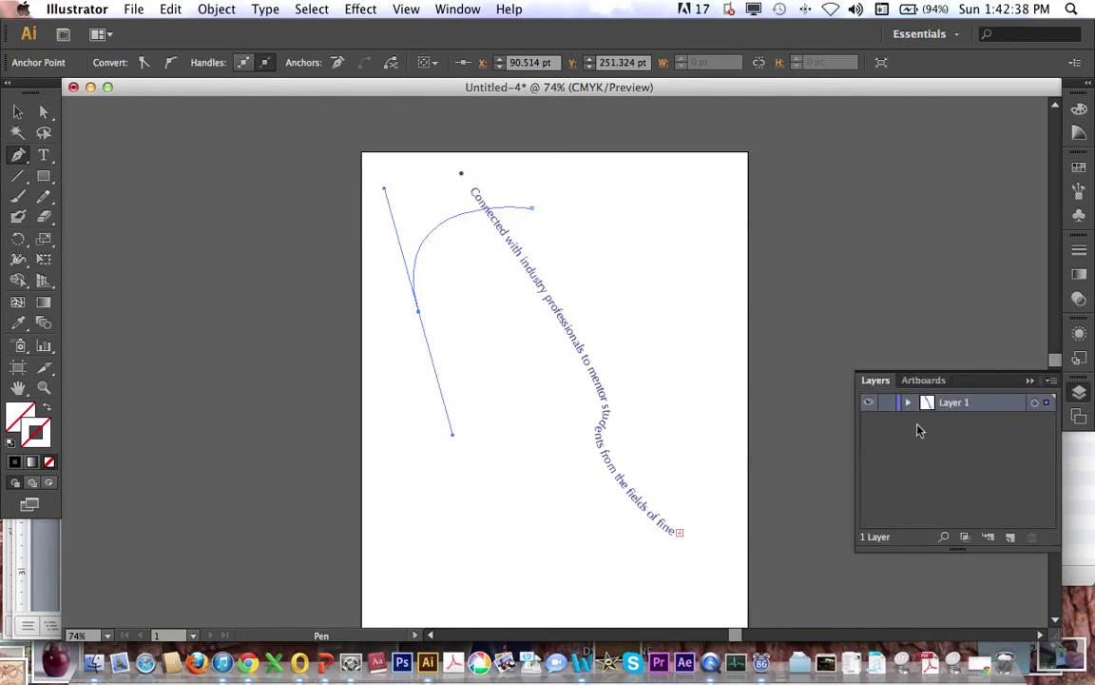